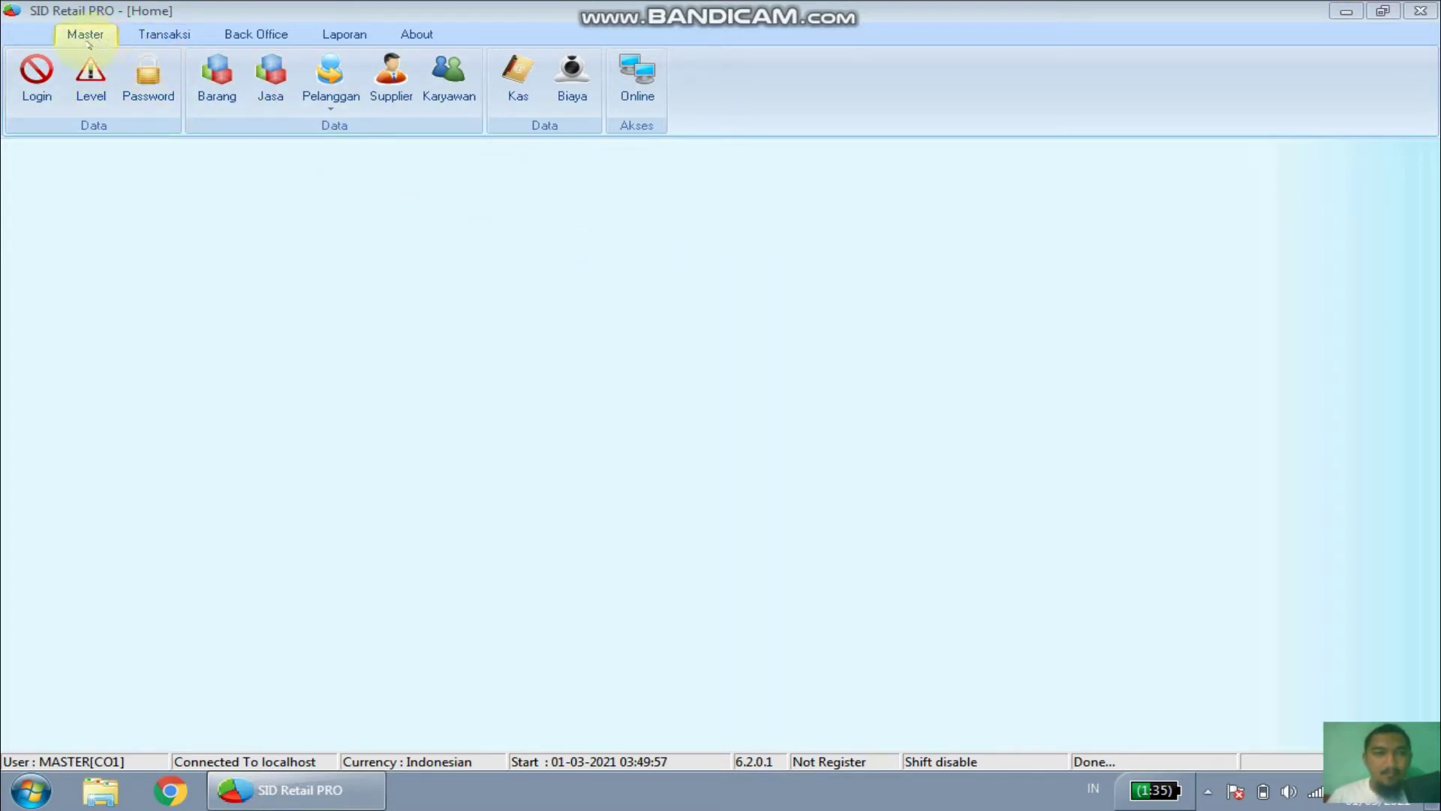
Look over the functions available in the Transaksi, Back Office, Laporan and About sections, then return to Master
{"action": "left_click", "coordinate": [162, 33]}
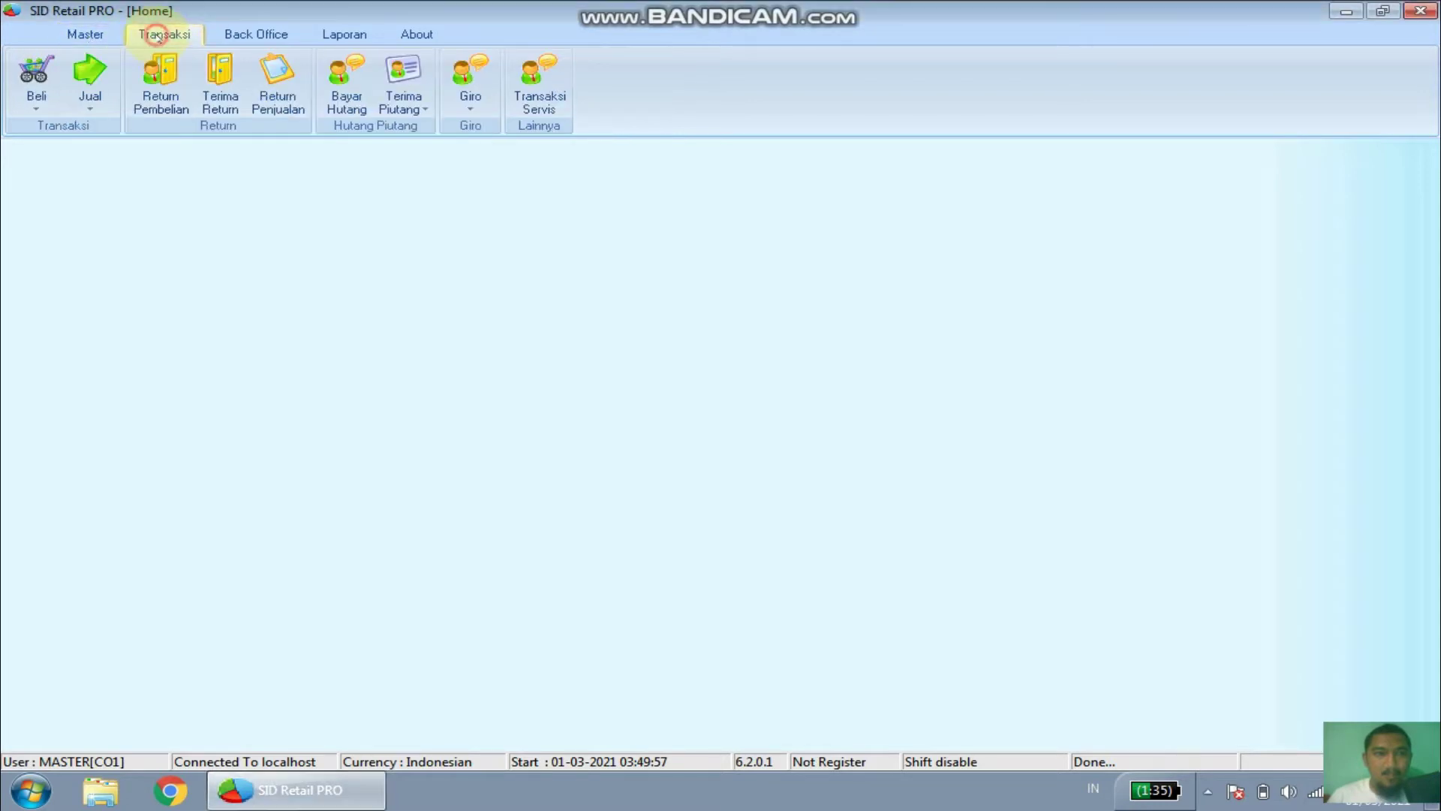
{"action": "left_click", "coordinate": [259, 33]}
{"action": "left_click", "coordinate": [336, 36]}
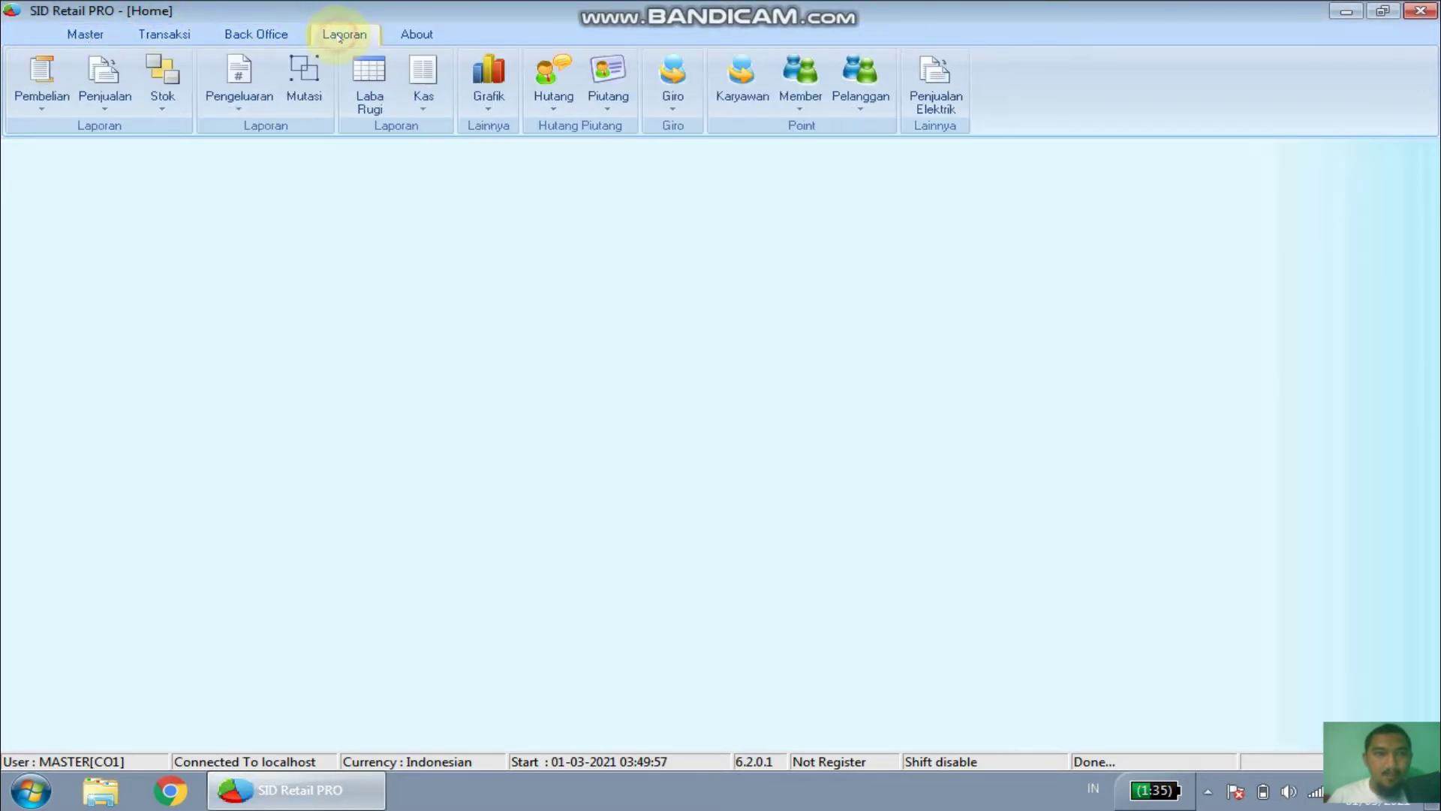
{"action": "left_click", "coordinate": [427, 36]}
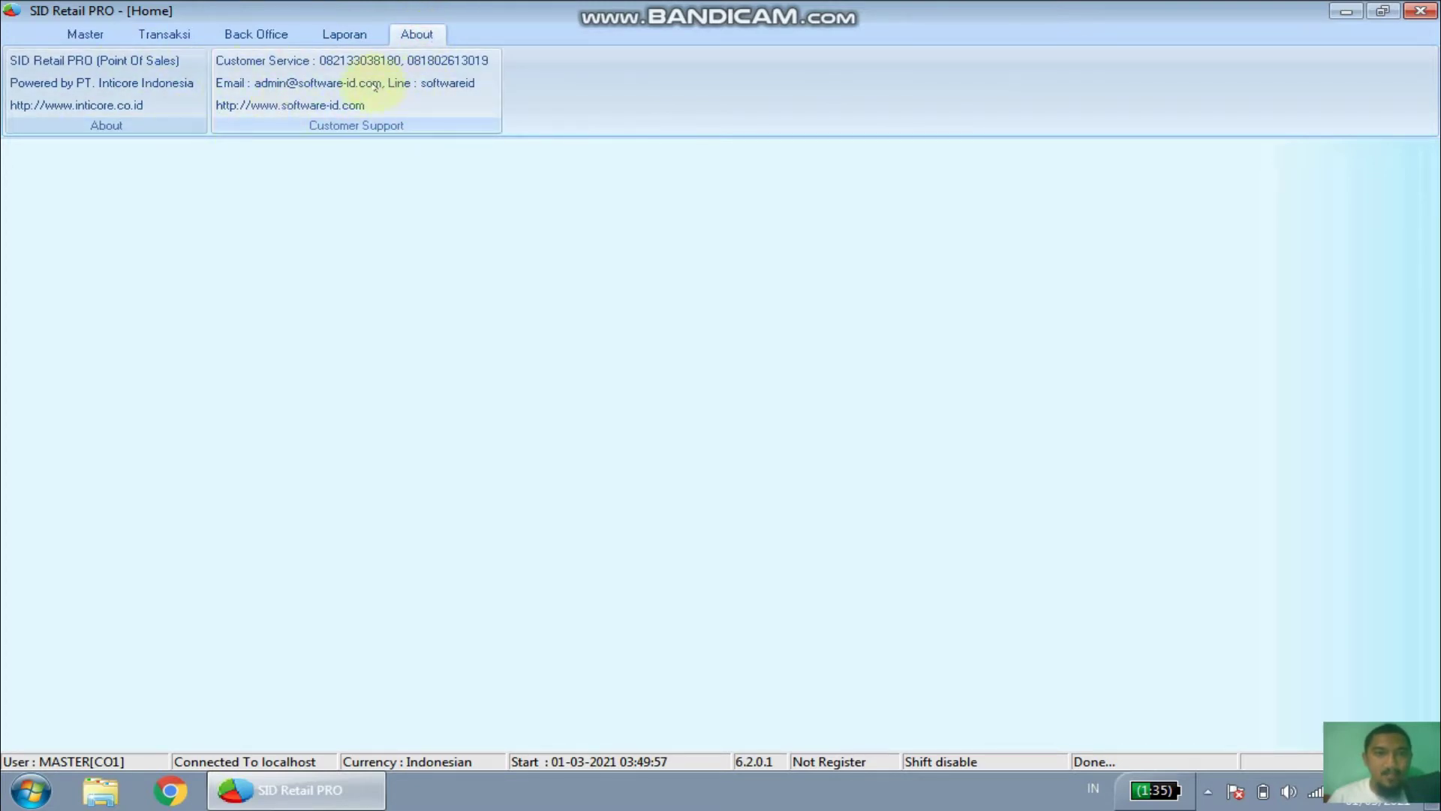
{"action": "left_click", "coordinate": [83, 36]}
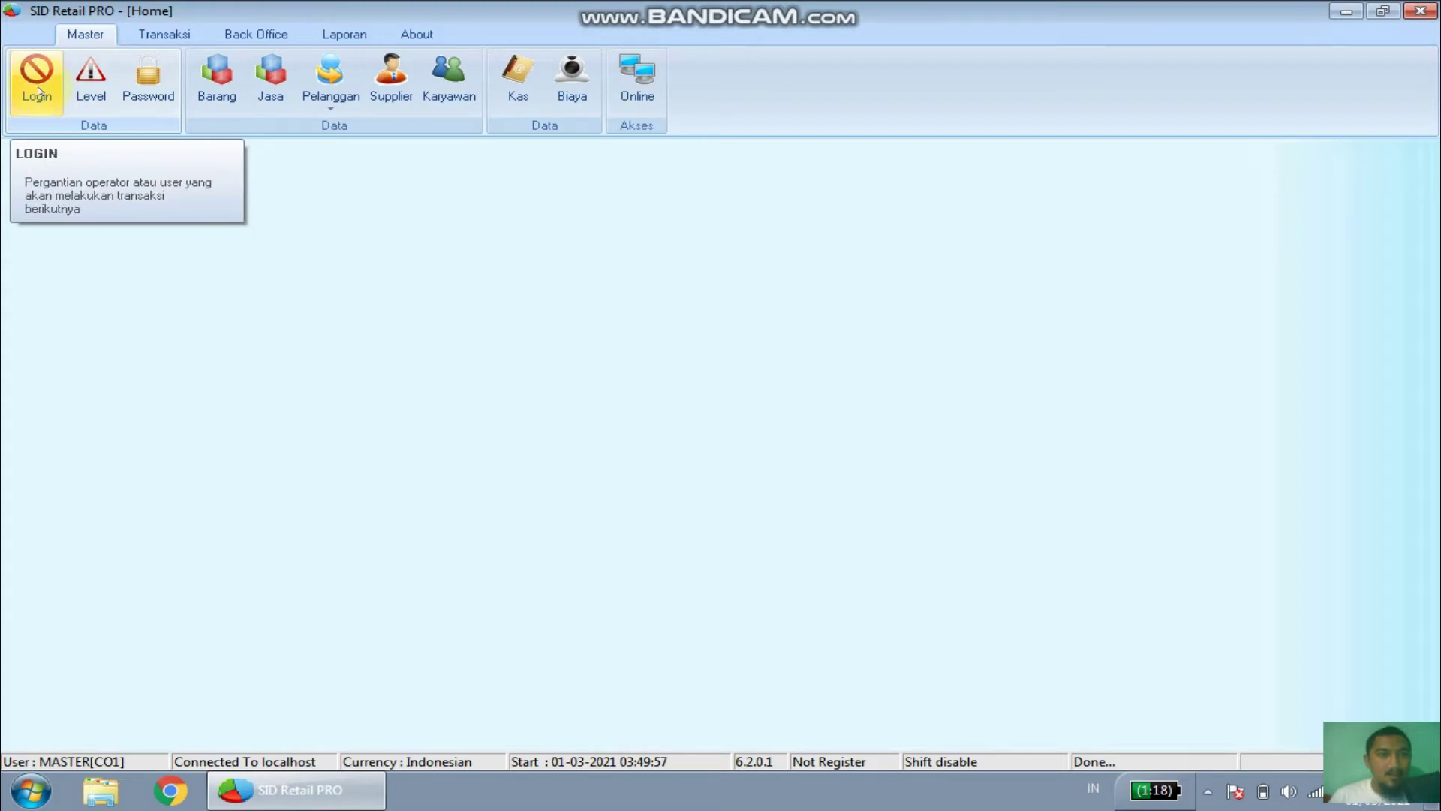
Review the access rights of the KONTROLLER and KASIR user levels and open the password change form
{"action": "left_click", "coordinate": [88, 95]}
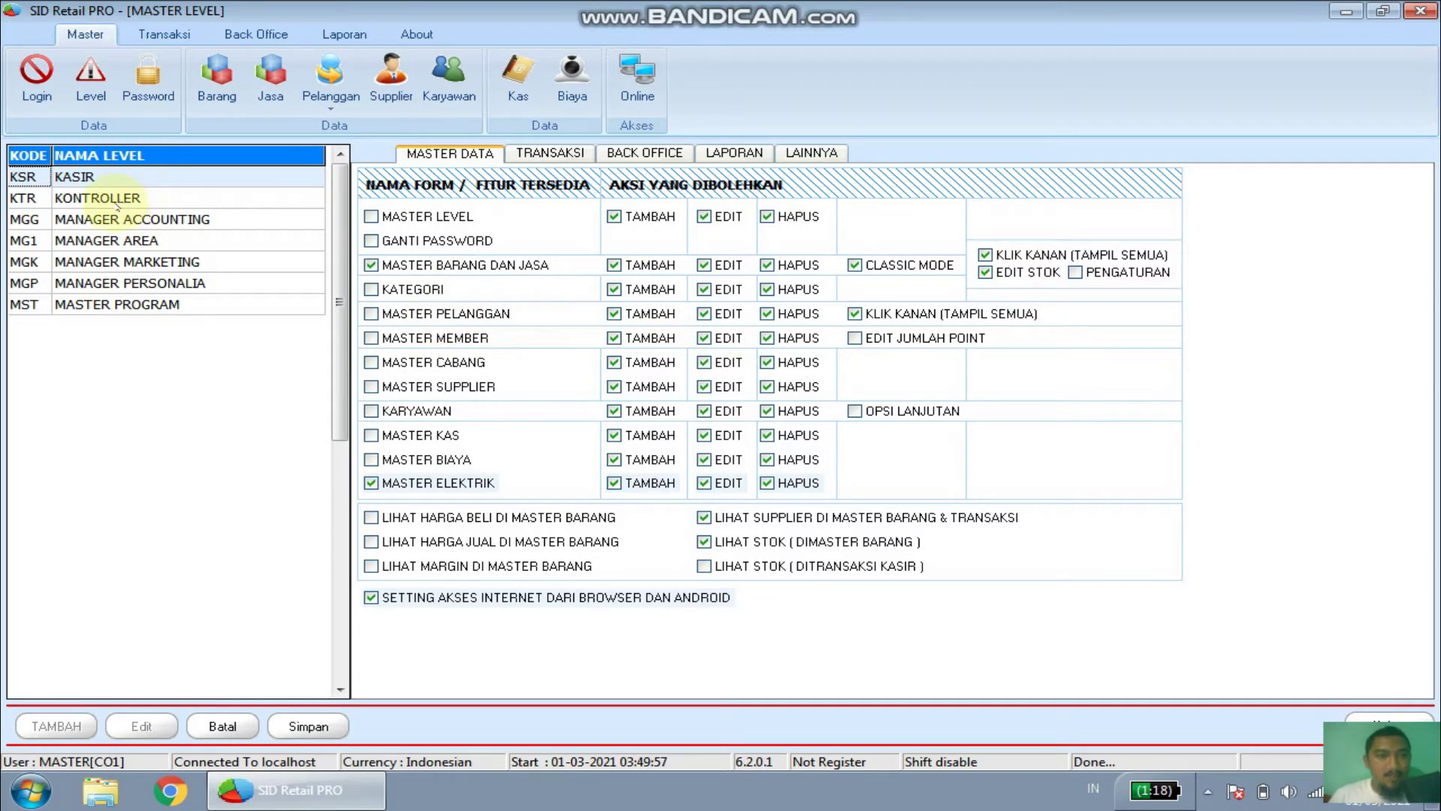
{"action": "left_click", "coordinate": [109, 201]}
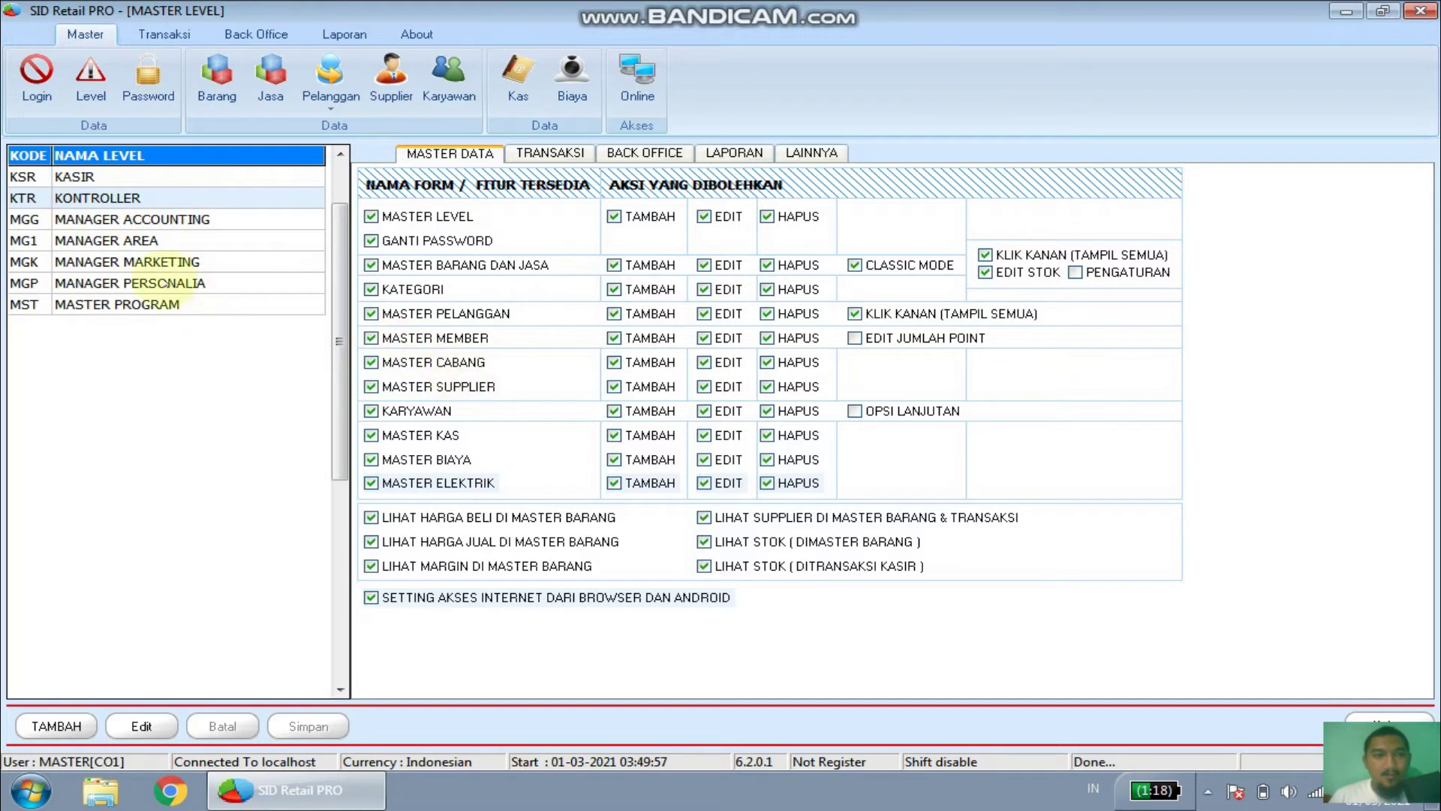
{"action": "left_click", "coordinate": [75, 177]}
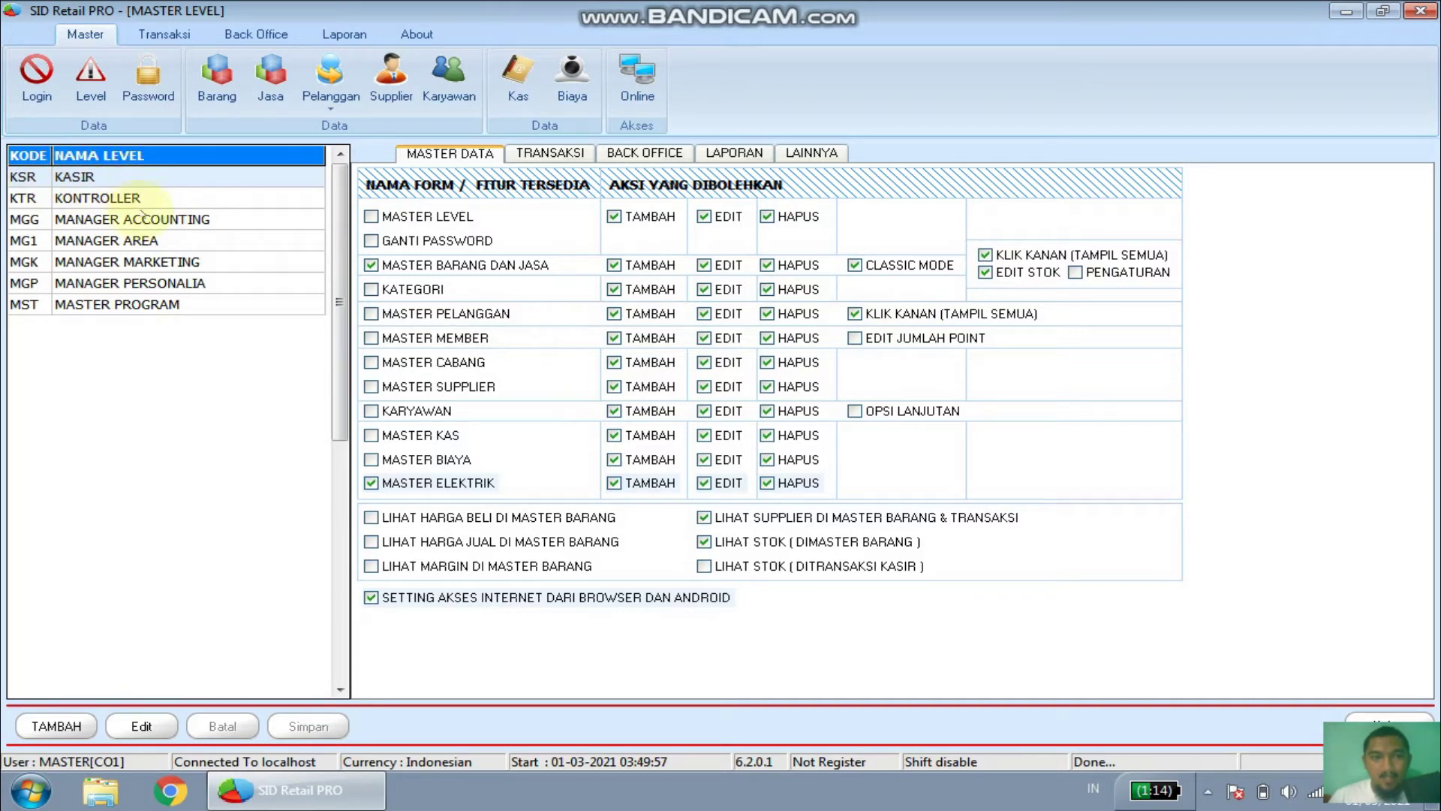
{"action": "left_click", "coordinate": [143, 89]}
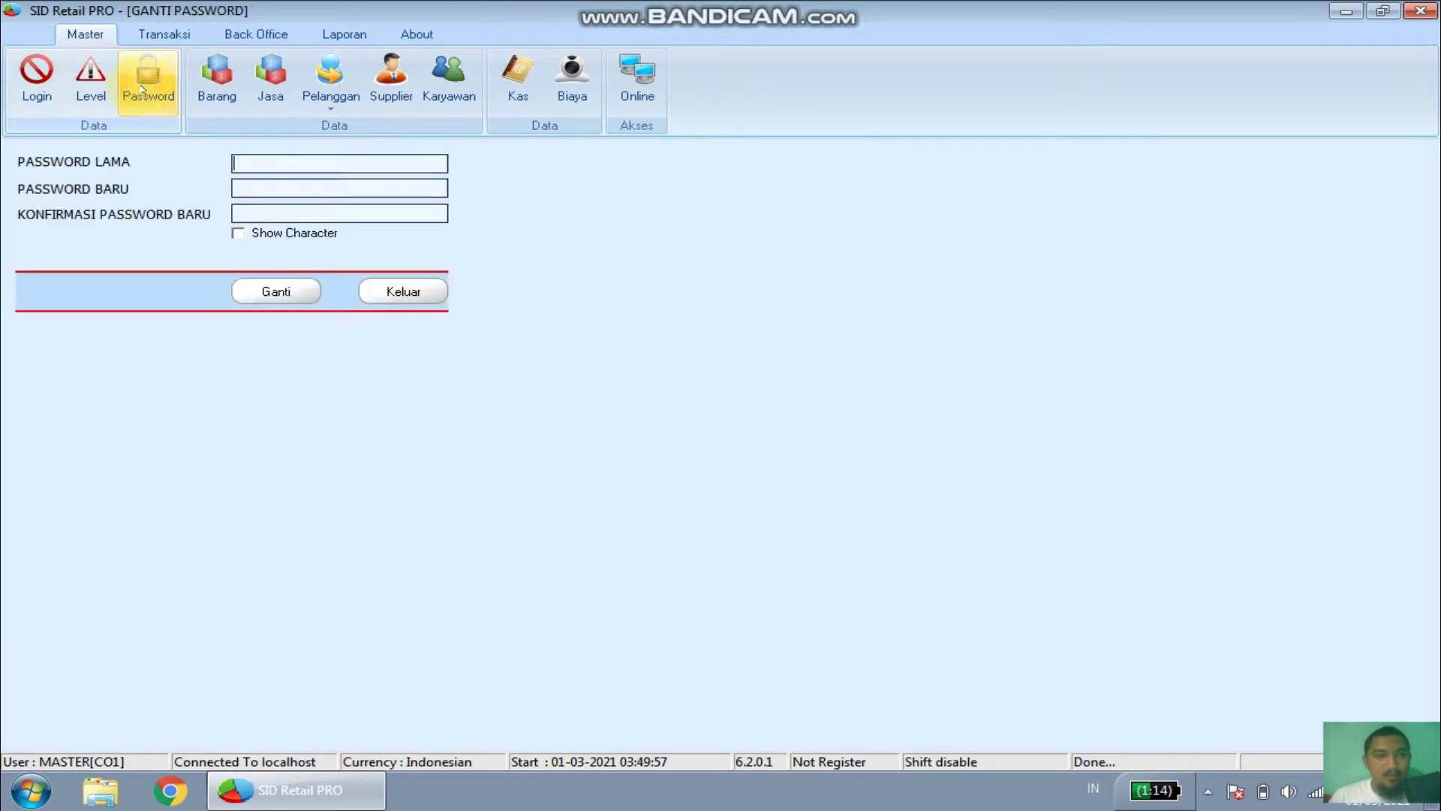
{"action": "left_click", "coordinate": [290, 162]}
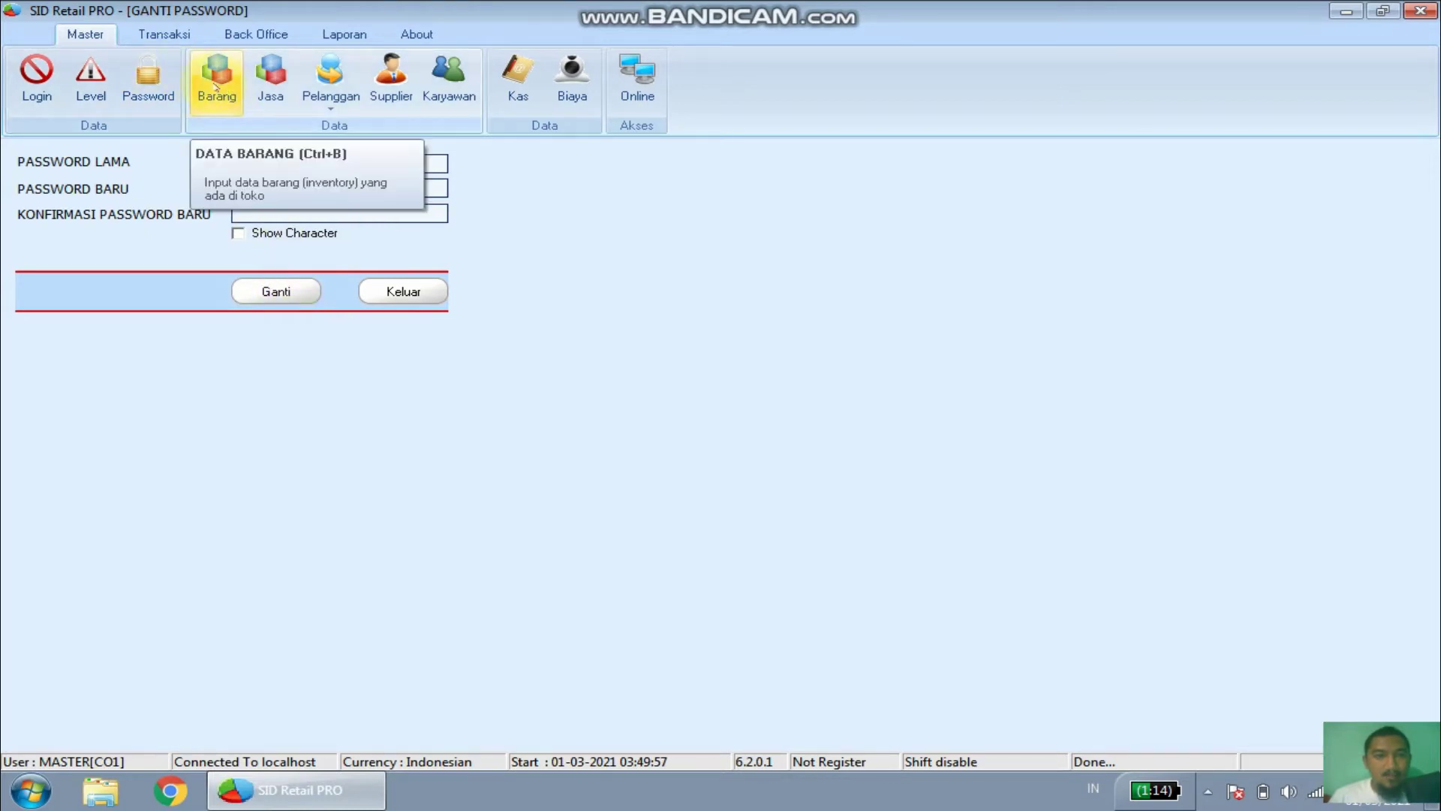
View the item (Barang) and service (Jasa) master lists and look over the customer data options
{"action": "left_click", "coordinate": [217, 88]}
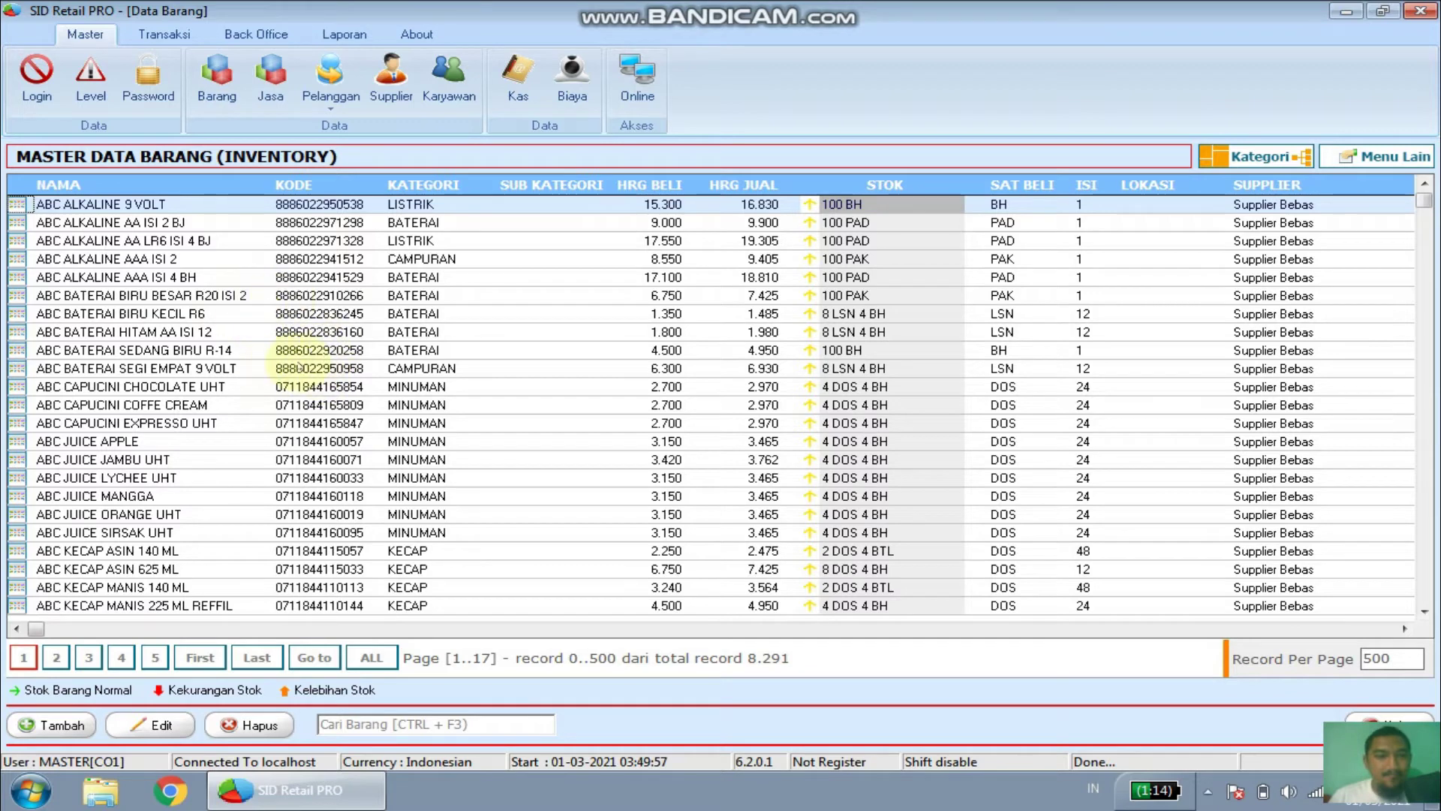
{"action": "left_click", "coordinate": [272, 83]}
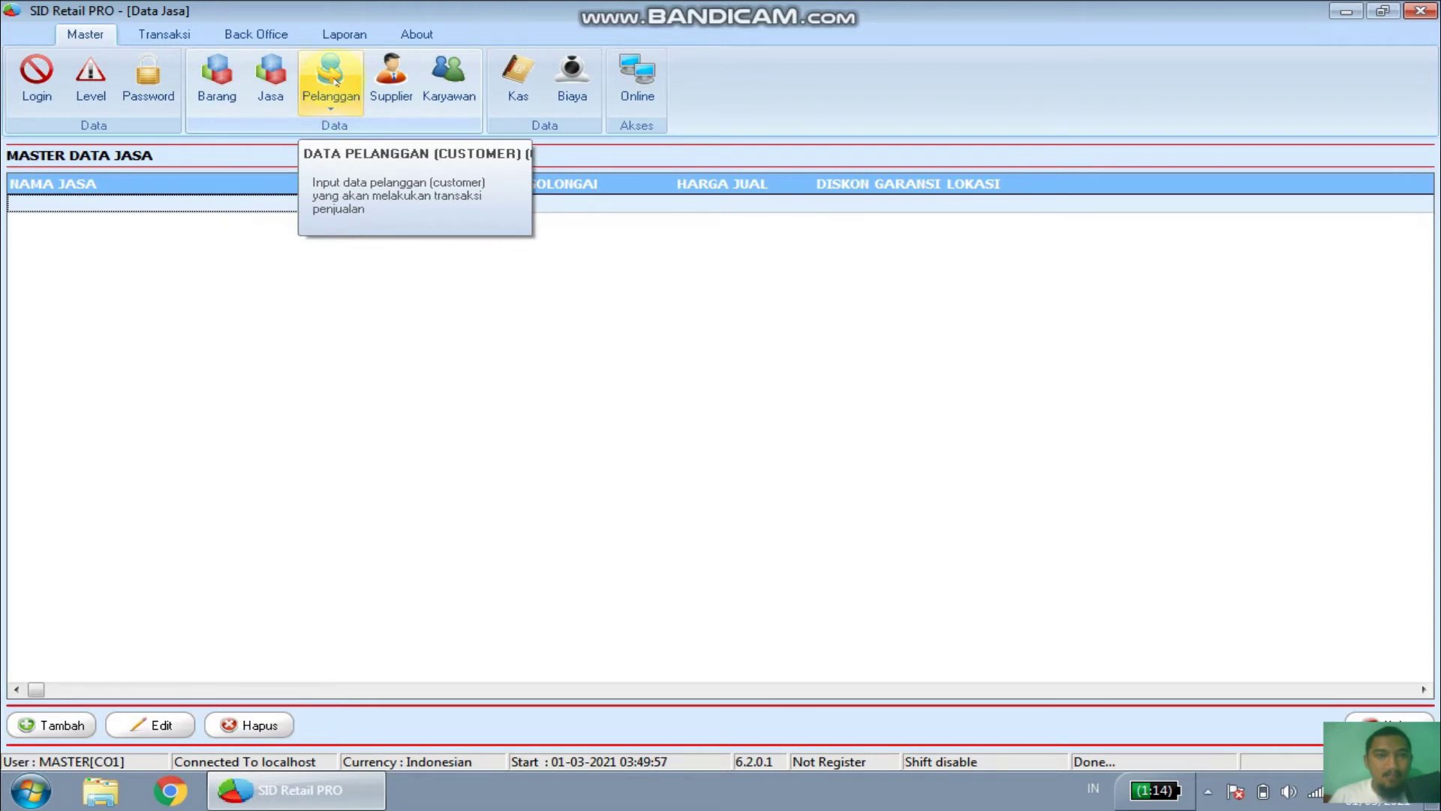
{"action": "left_click", "coordinate": [336, 81]}
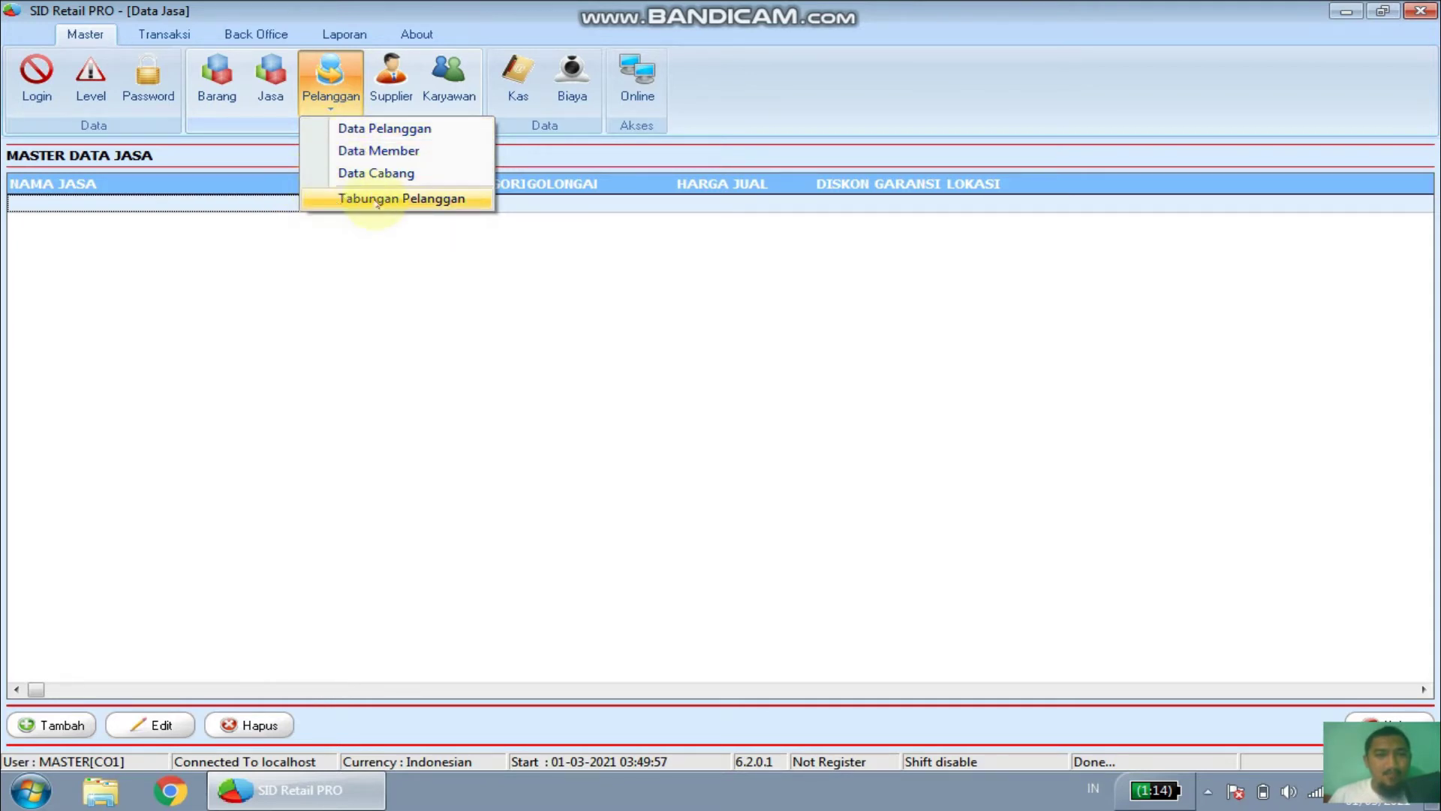
{"action": "left_click", "coordinate": [319, 96]}
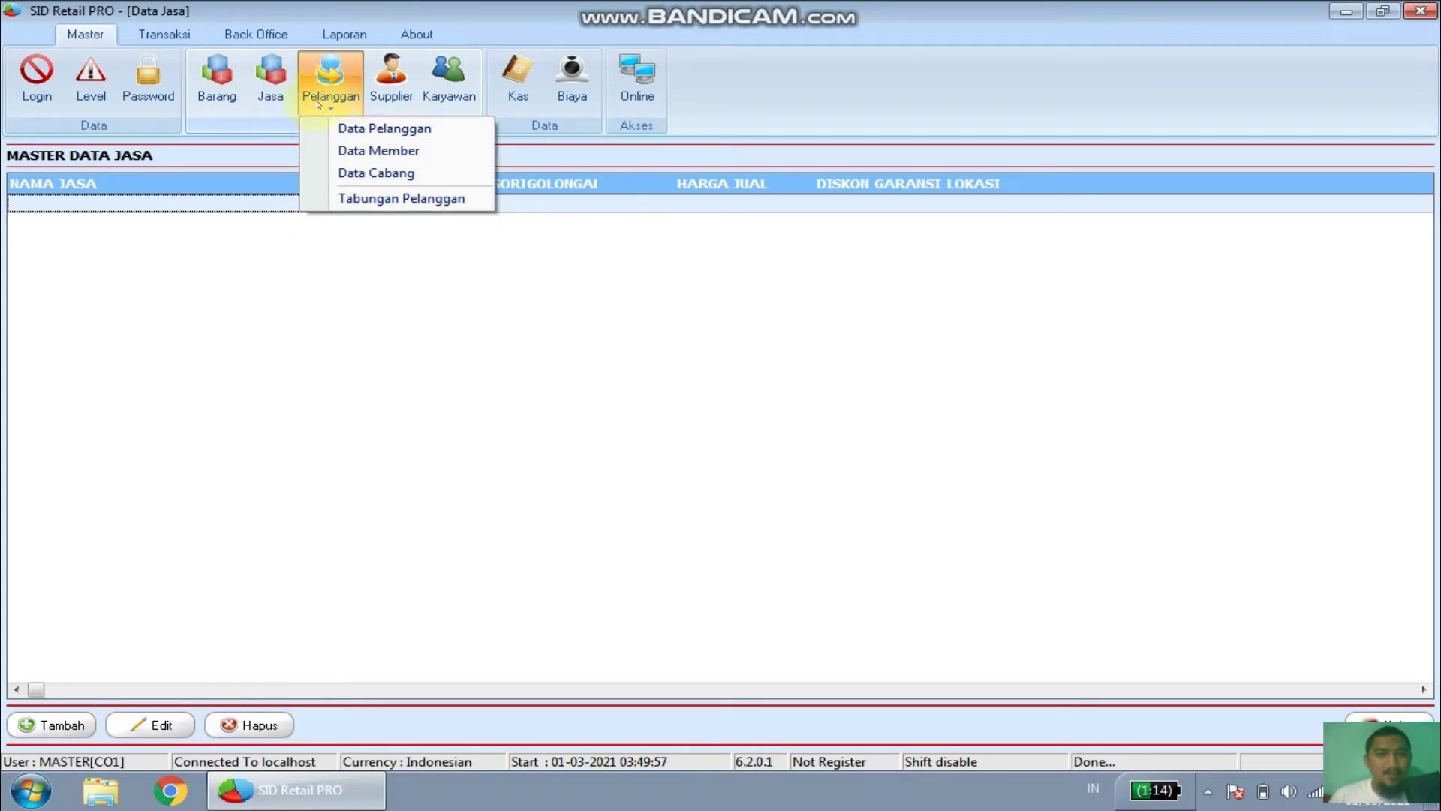
{"action": "left_click", "coordinate": [235, 268]}
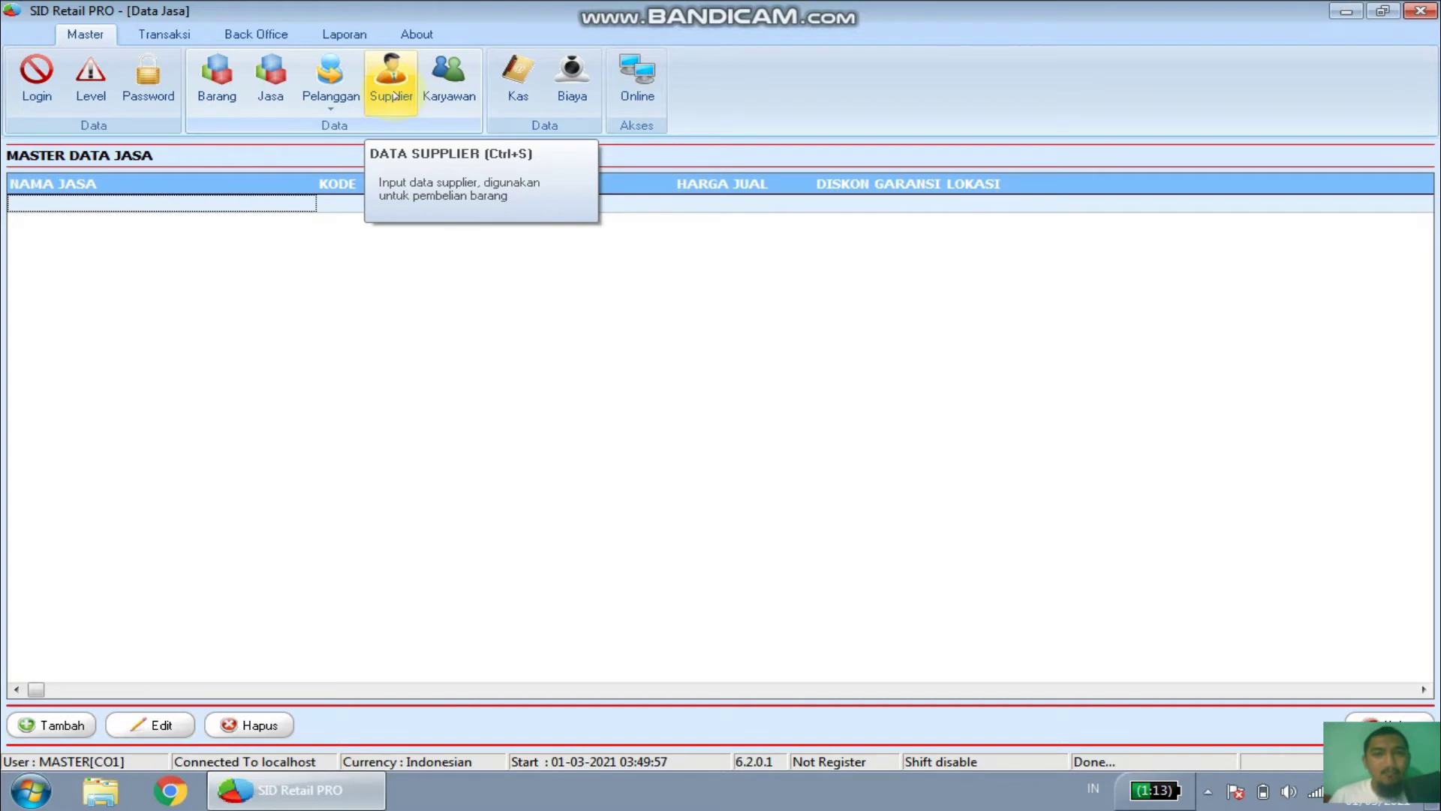
View the supplier, employee, cash account and expense type master lists one after another
{"action": "left_click", "coordinate": [389, 117]}
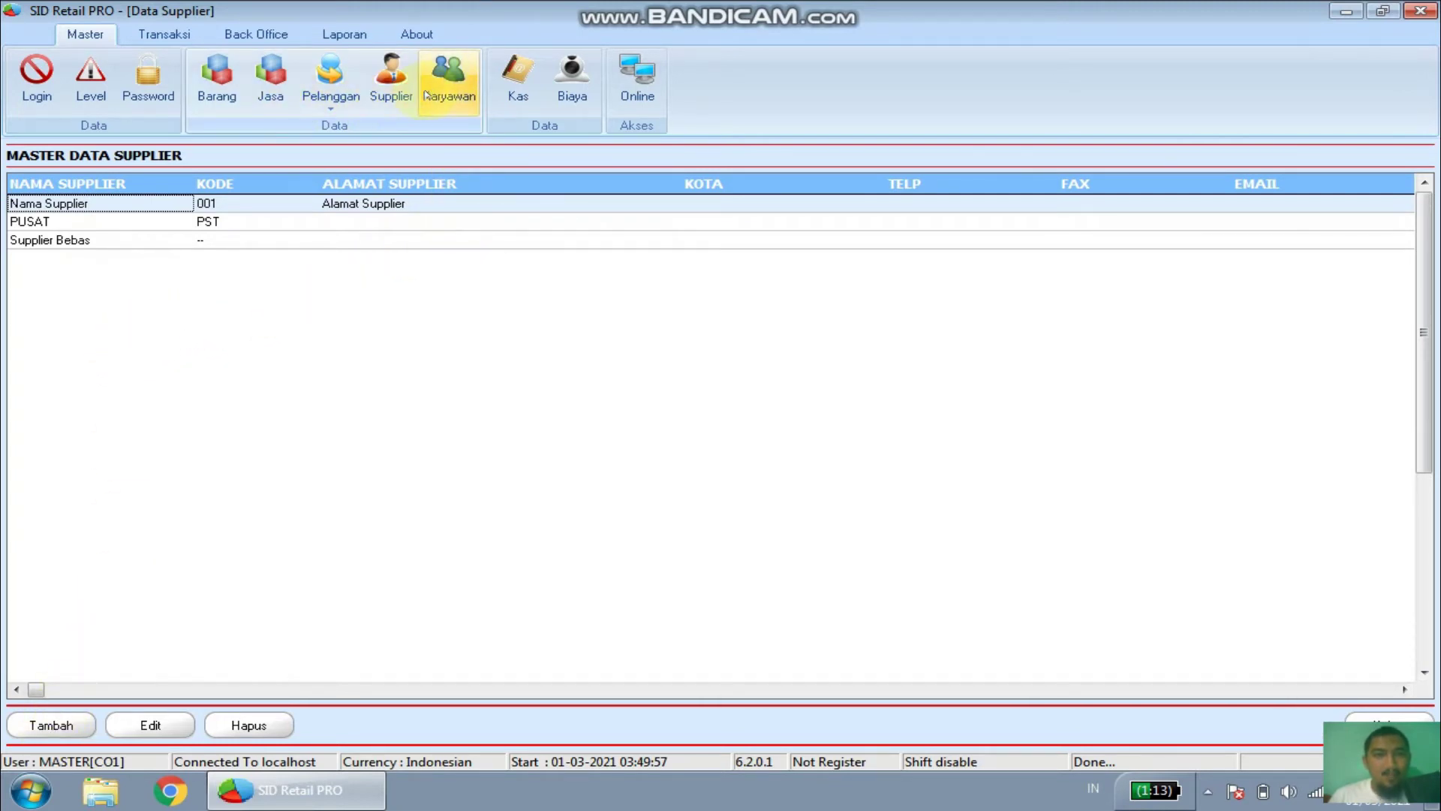
{"action": "left_click", "coordinate": [456, 88]}
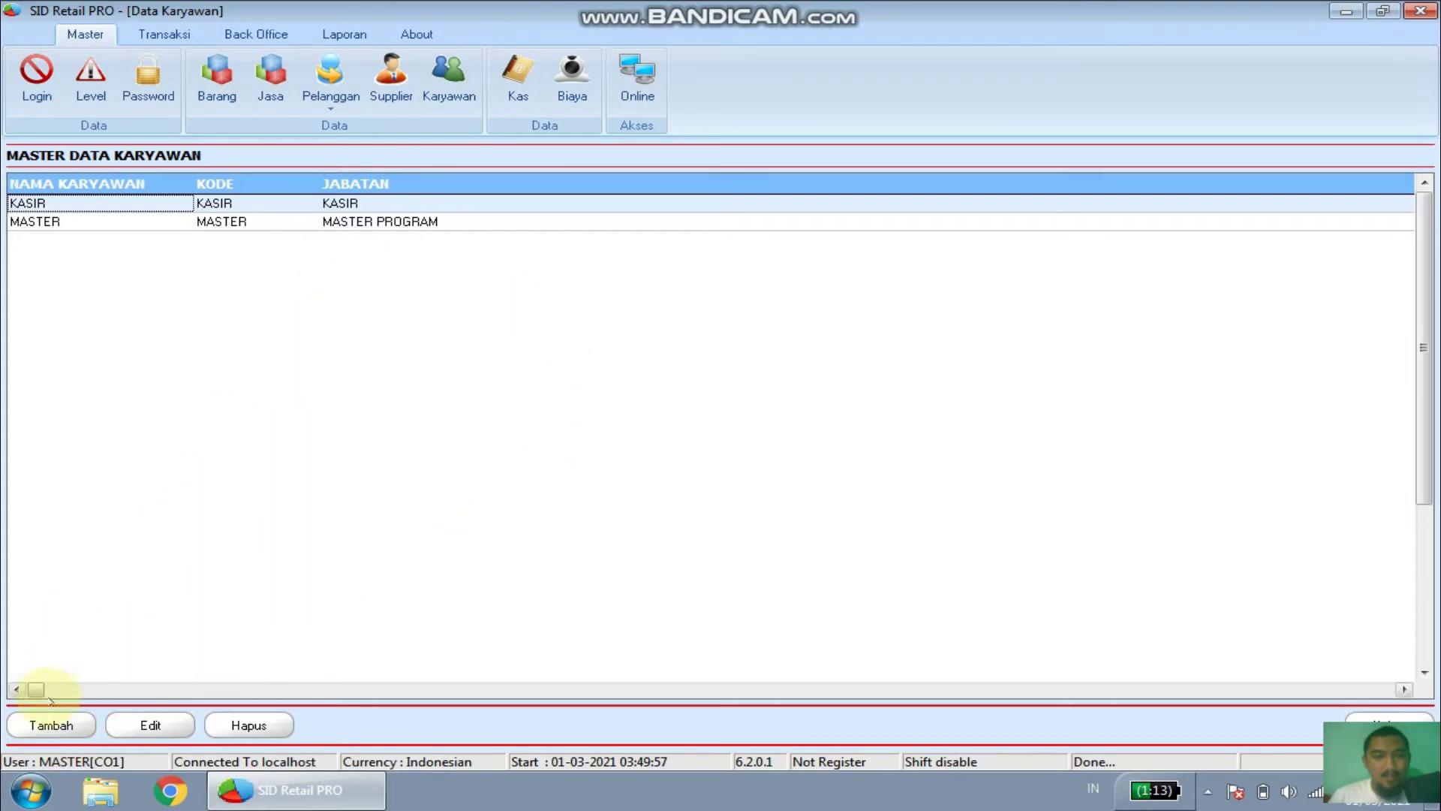
{"action": "left_click", "coordinate": [515, 98]}
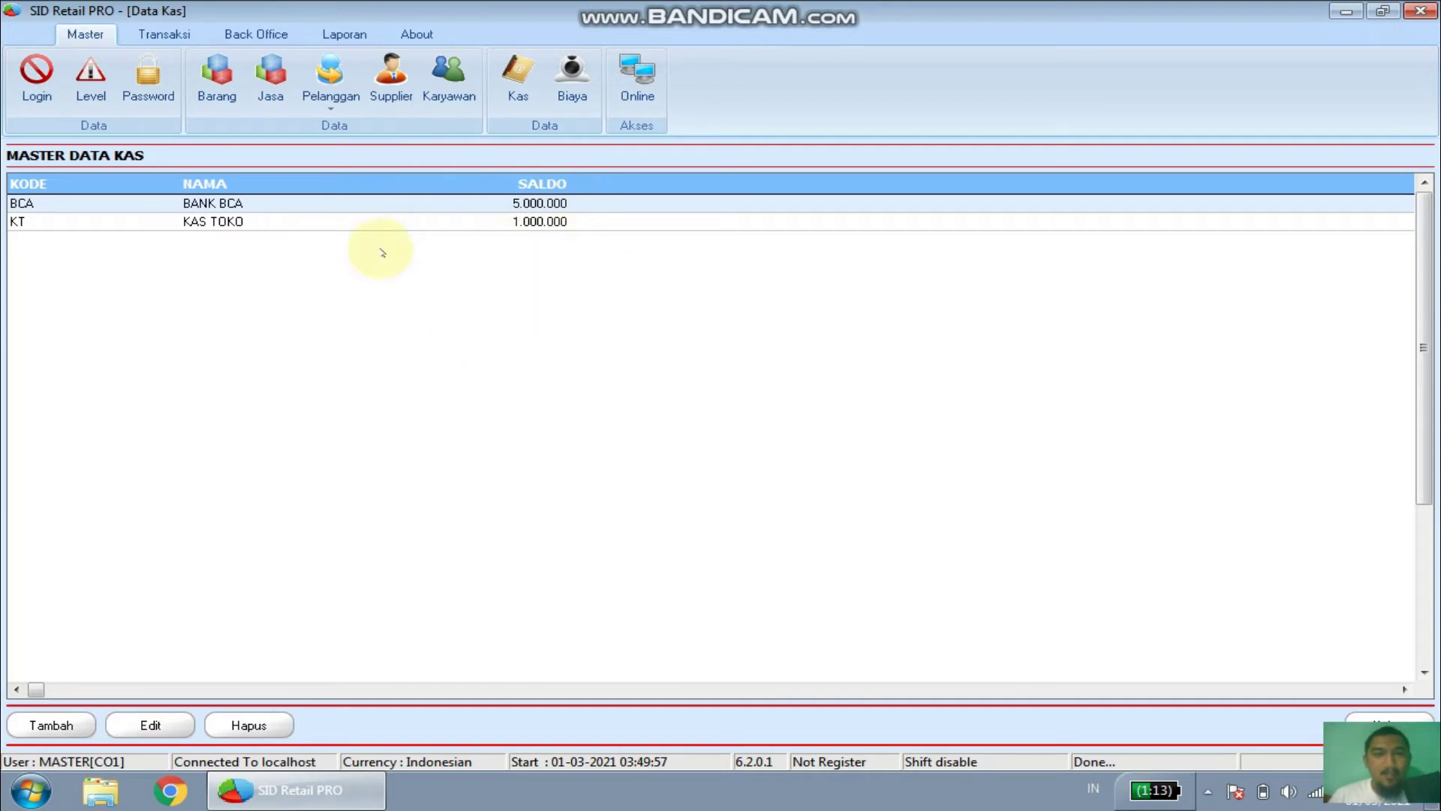
{"action": "left_click", "coordinate": [574, 96]}
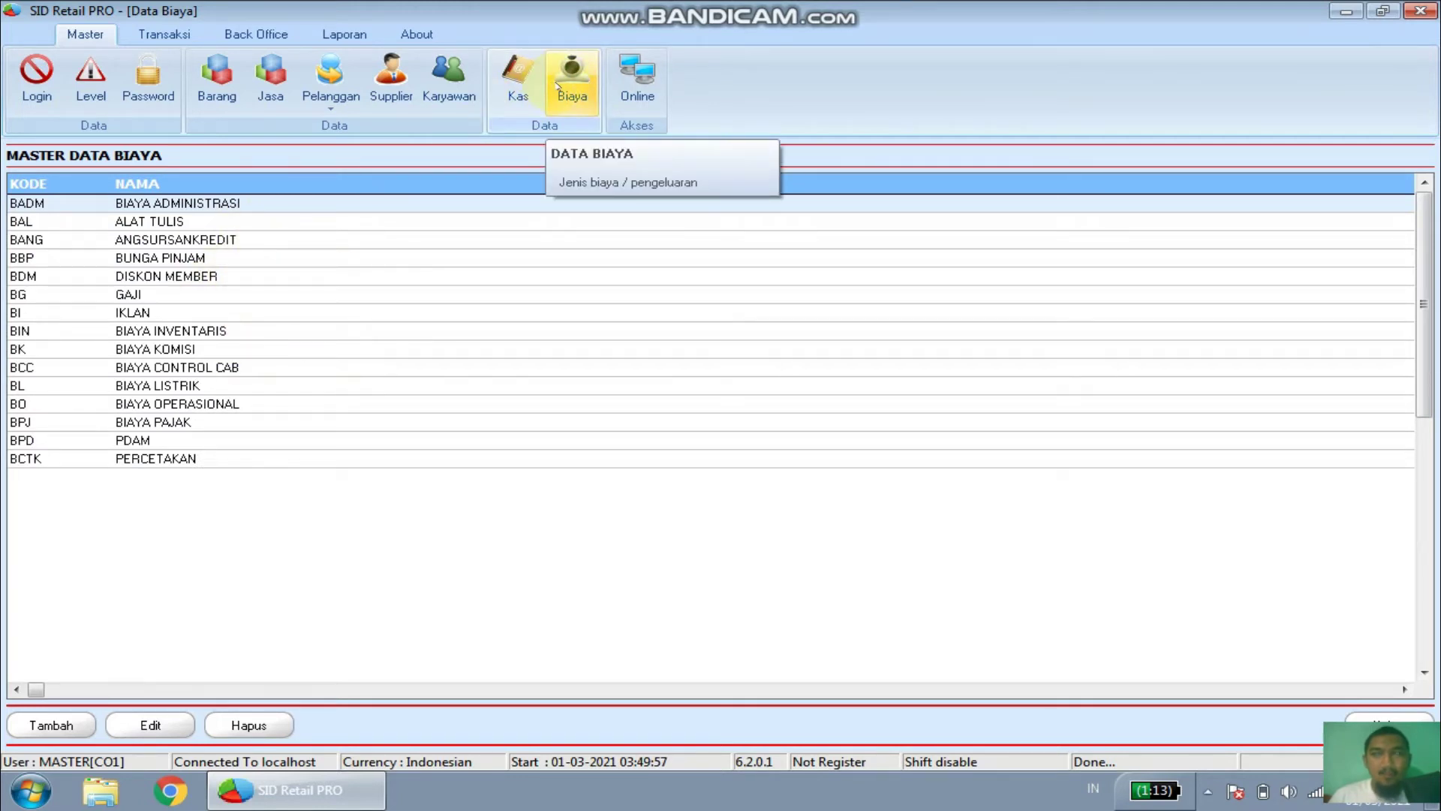
Examine the online access settings for reaching the store data over the internet, then close them
{"action": "left_click", "coordinate": [635, 99]}
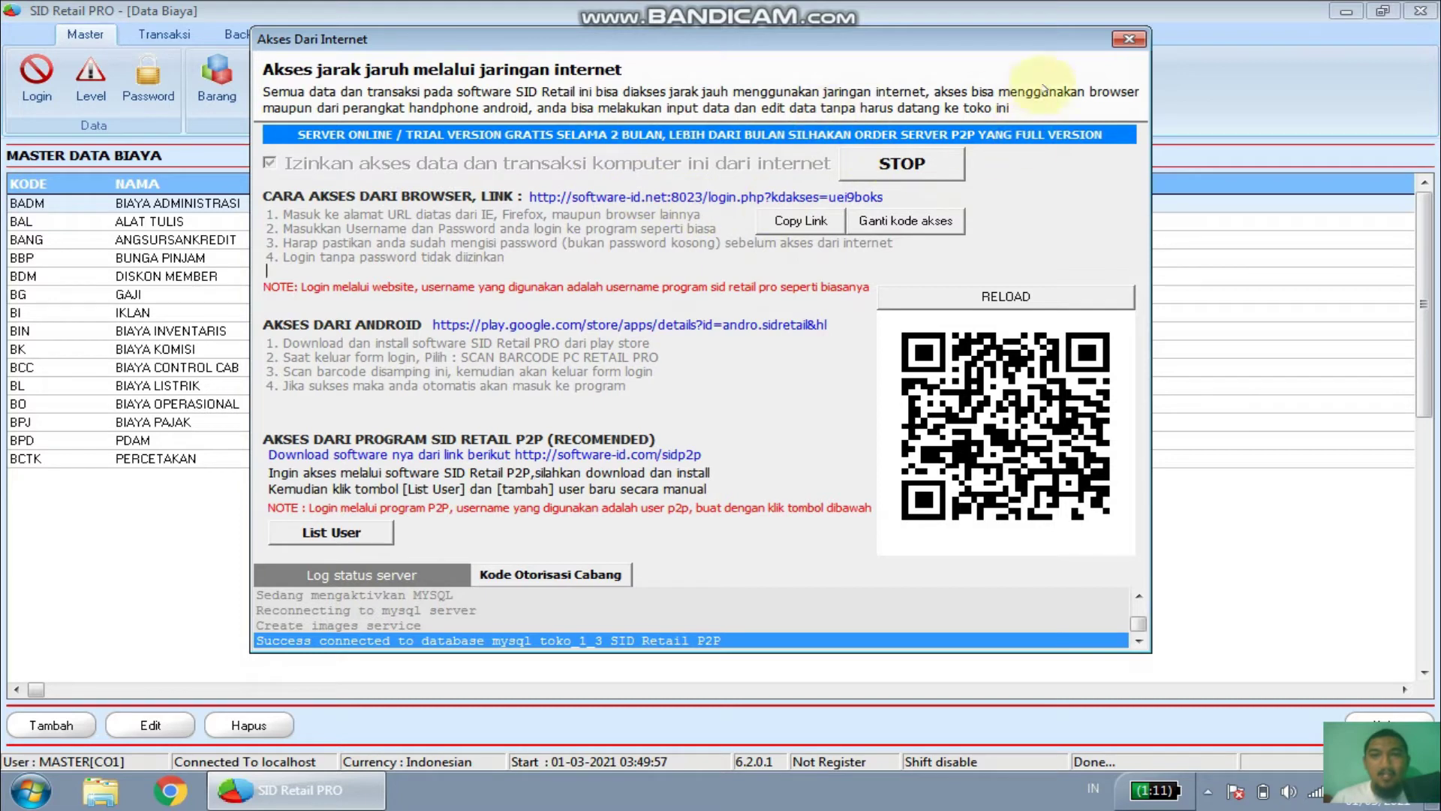
{"action": "left_click", "coordinate": [1128, 39]}
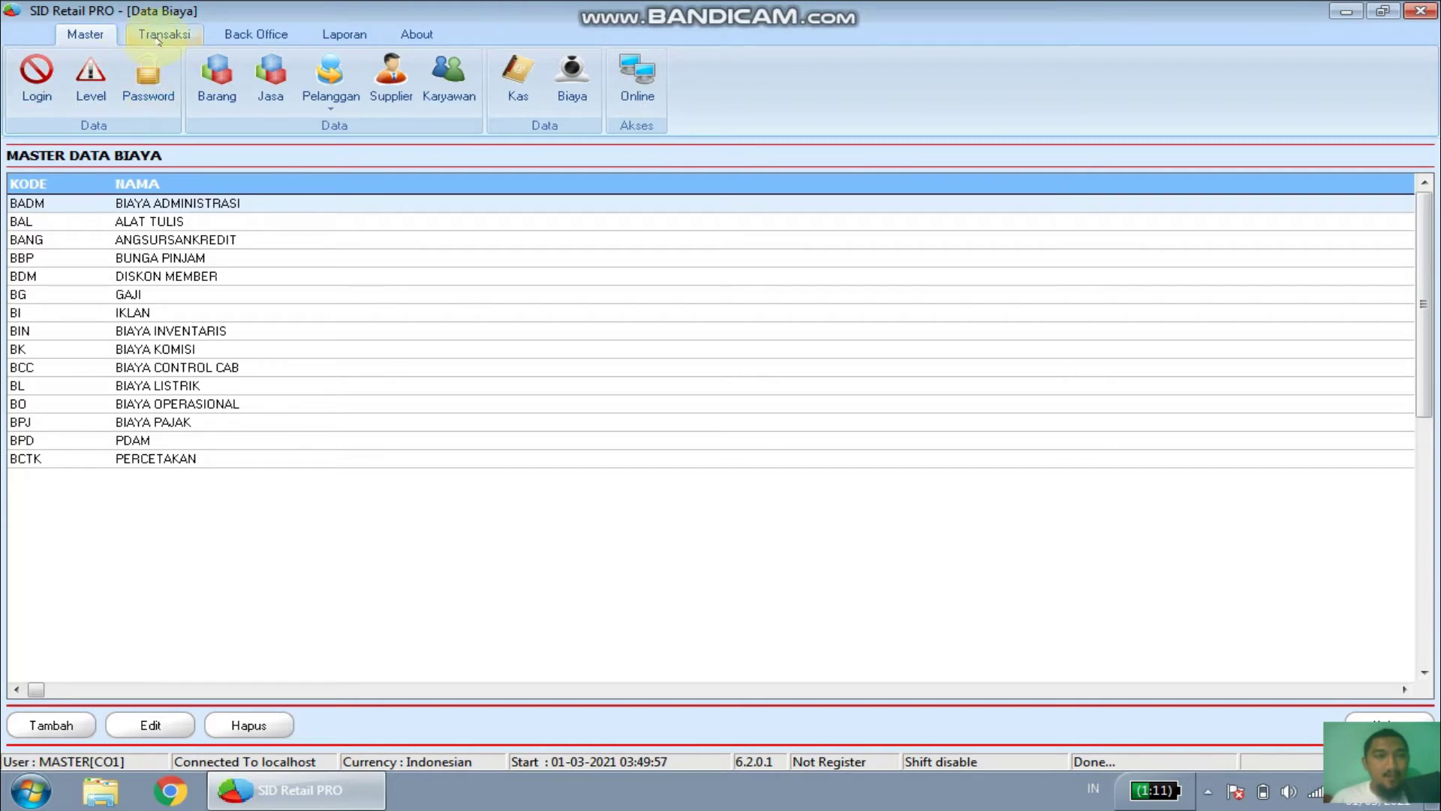
Look over the purchase and sales transaction types and open the store sales list (Penjualan Toko)
{"action": "left_click", "coordinate": [161, 38]}
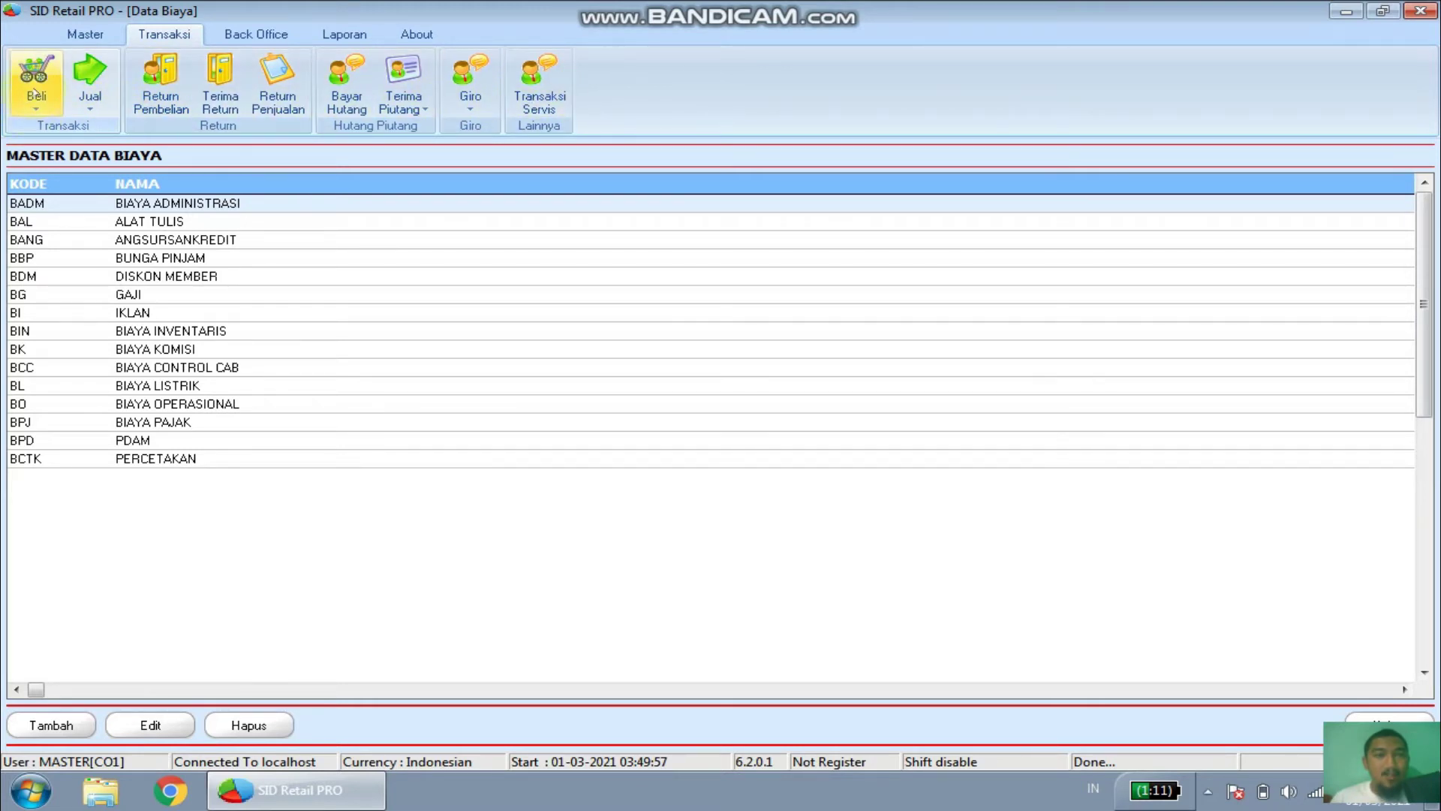
{"action": "left_click", "coordinate": [39, 93]}
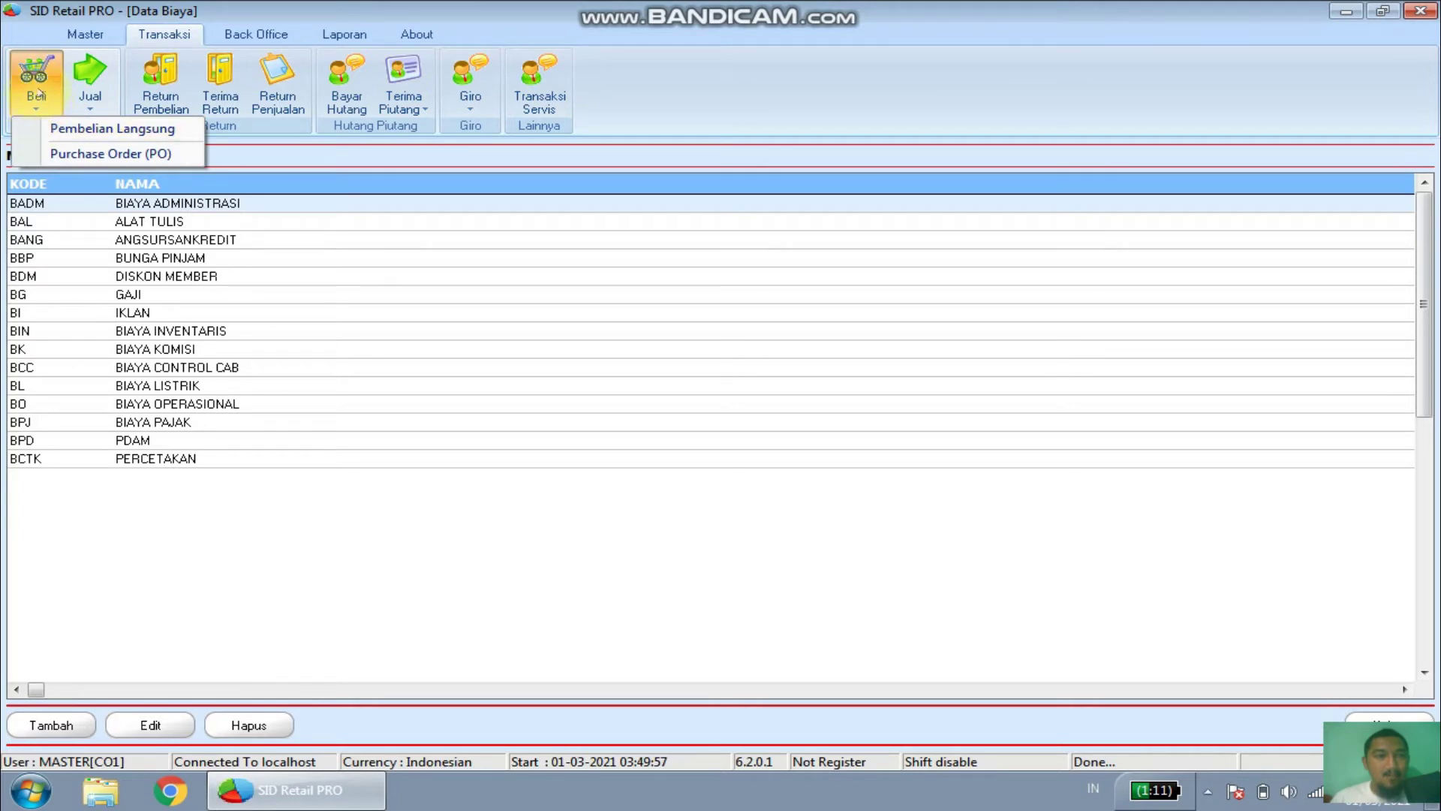
{"action": "left_click", "coordinate": [89, 86]}
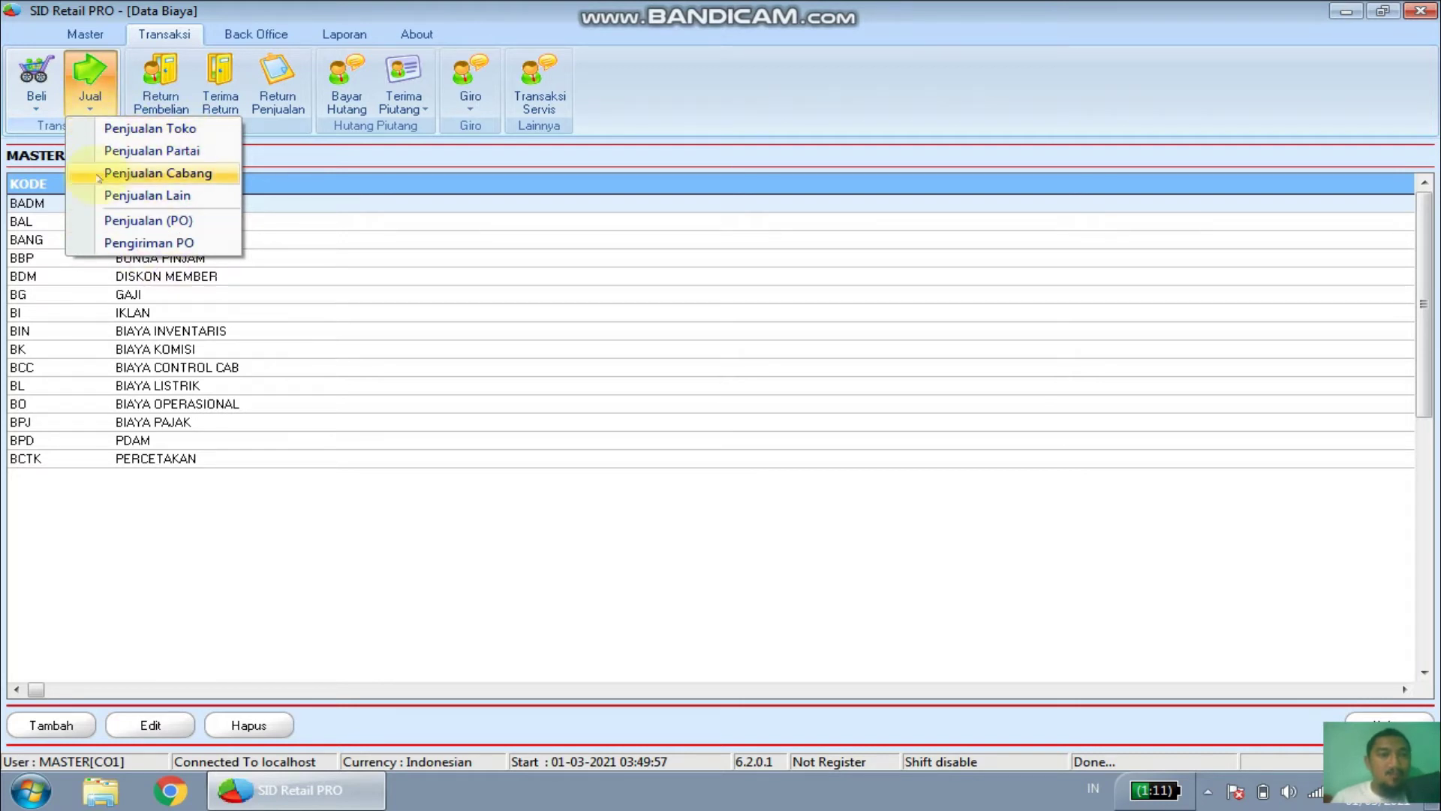
{"action": "left_click", "coordinate": [140, 133]}
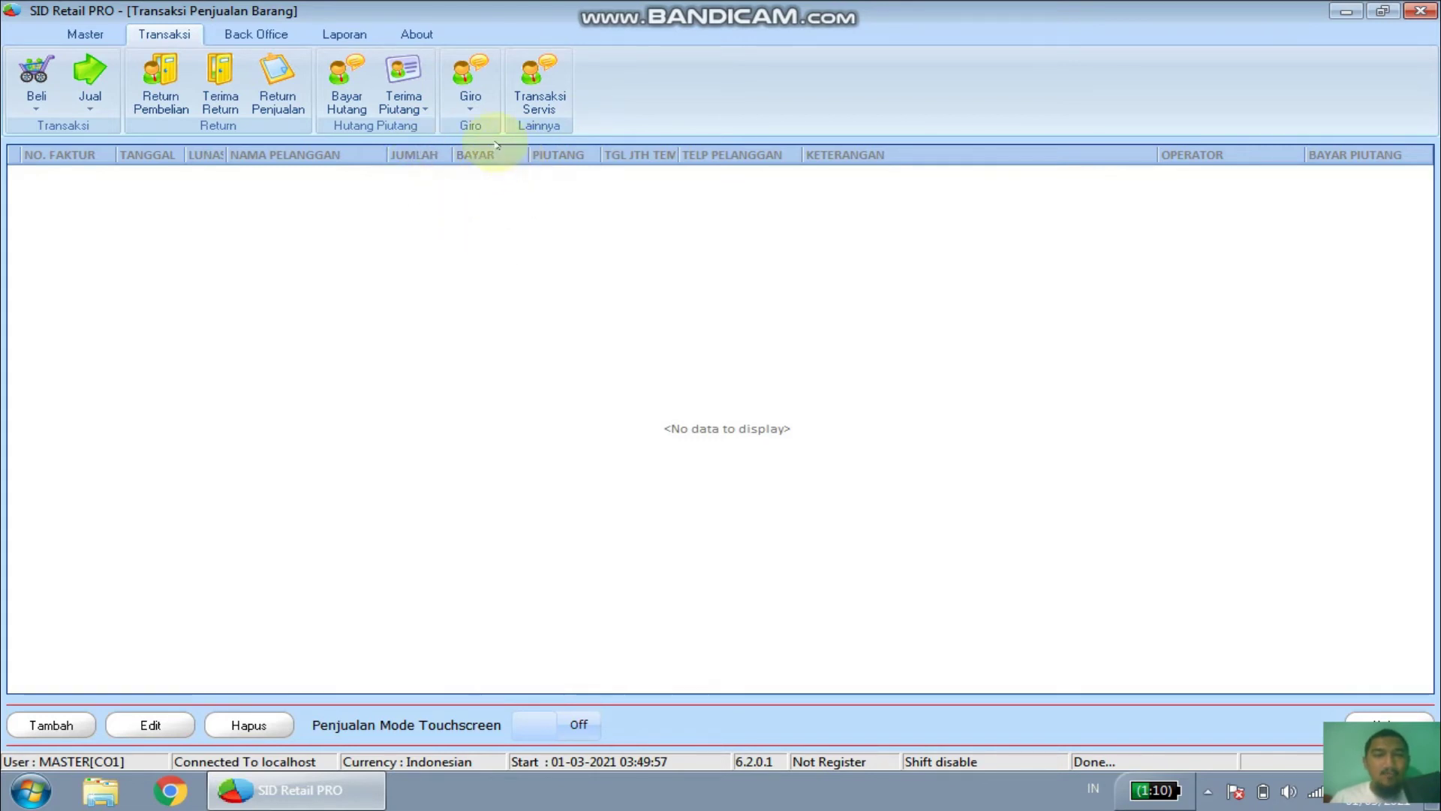
Revisit the remote access window with its browser, Android and P2P options, move it higher and close it
{"action": "left_click", "coordinate": [82, 38]}
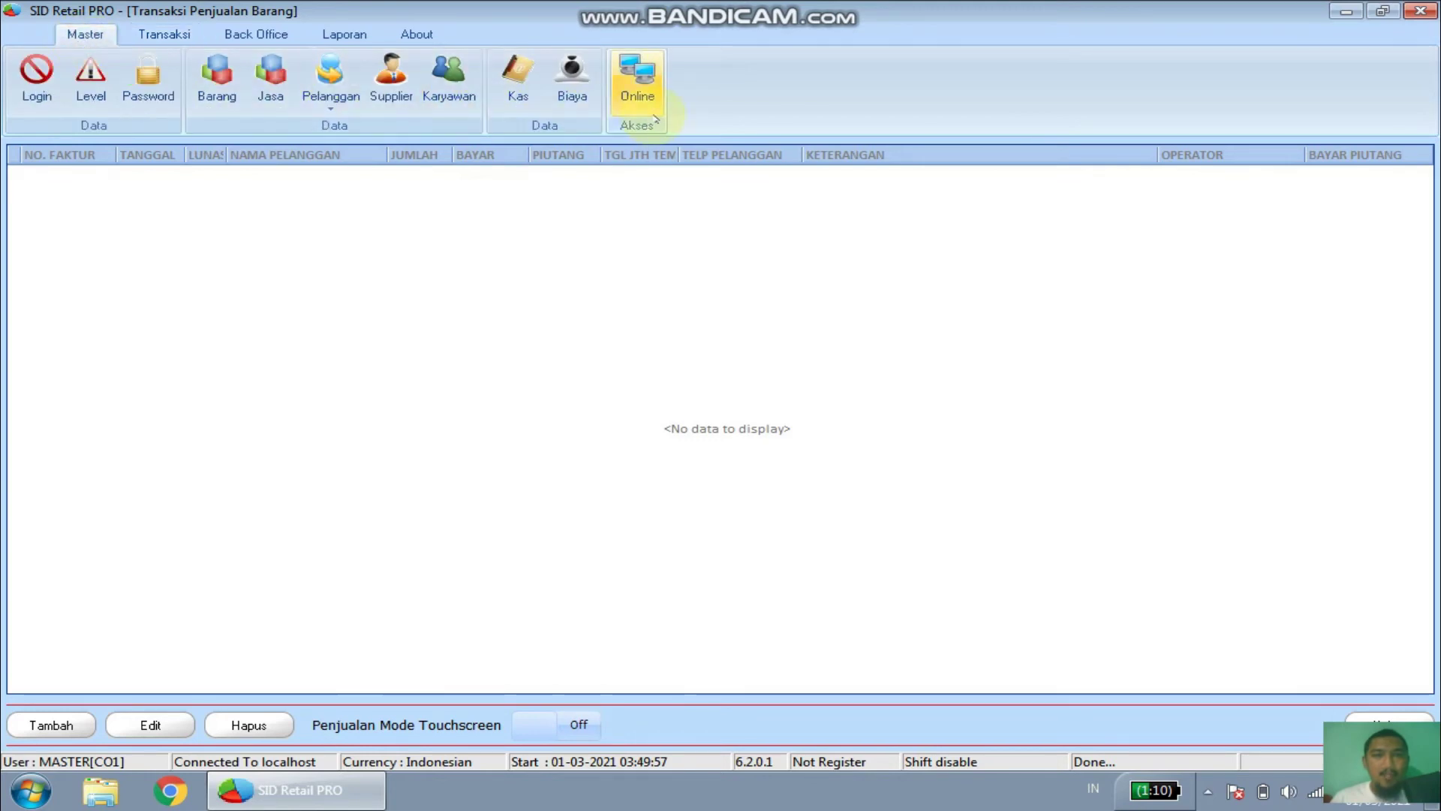
{"action": "left_click", "coordinate": [647, 86]}
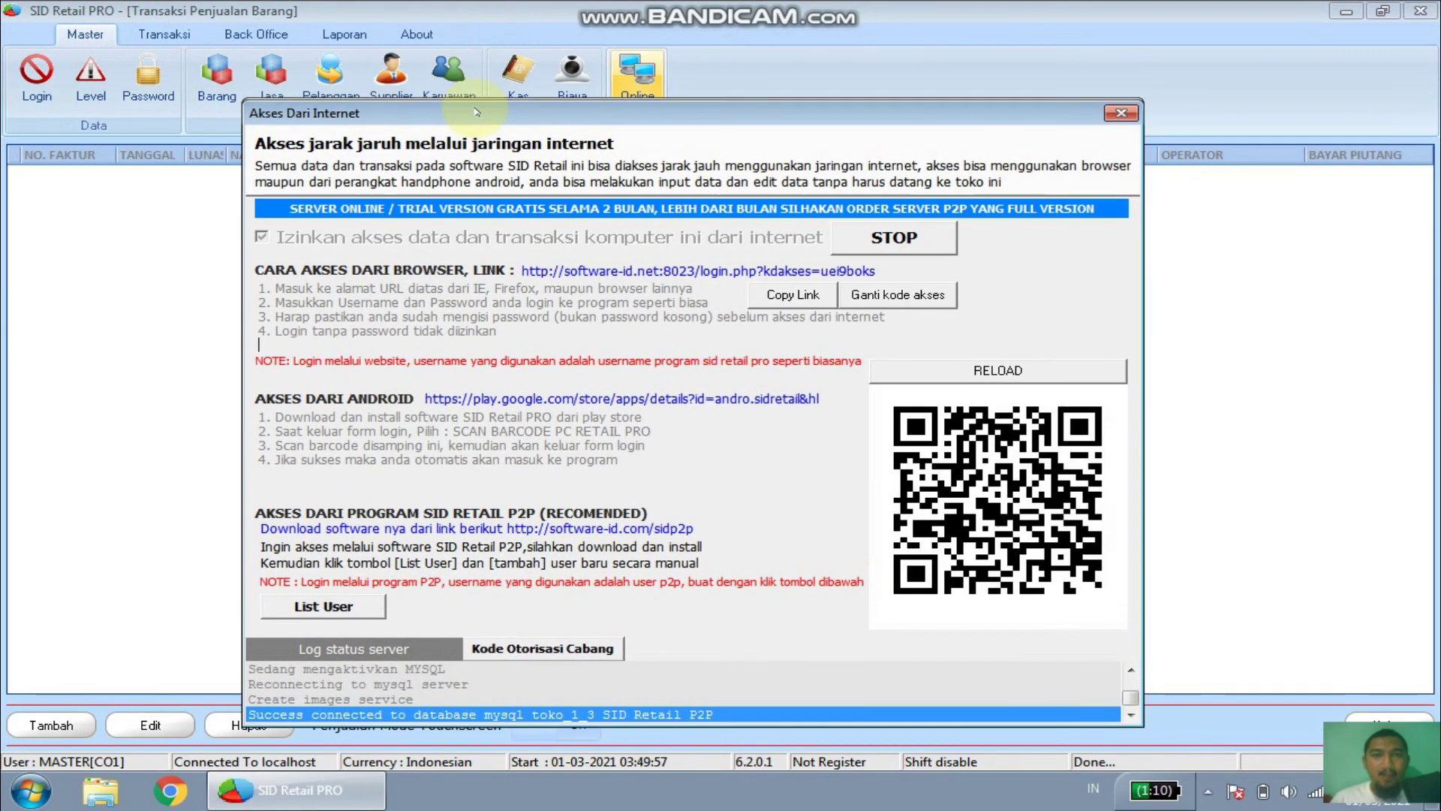
{"action": "left_click", "coordinate": [565, 112]}
{"action": "left_click_drag", "start_coordinate": [565, 113], "coordinate": [553, 72]}
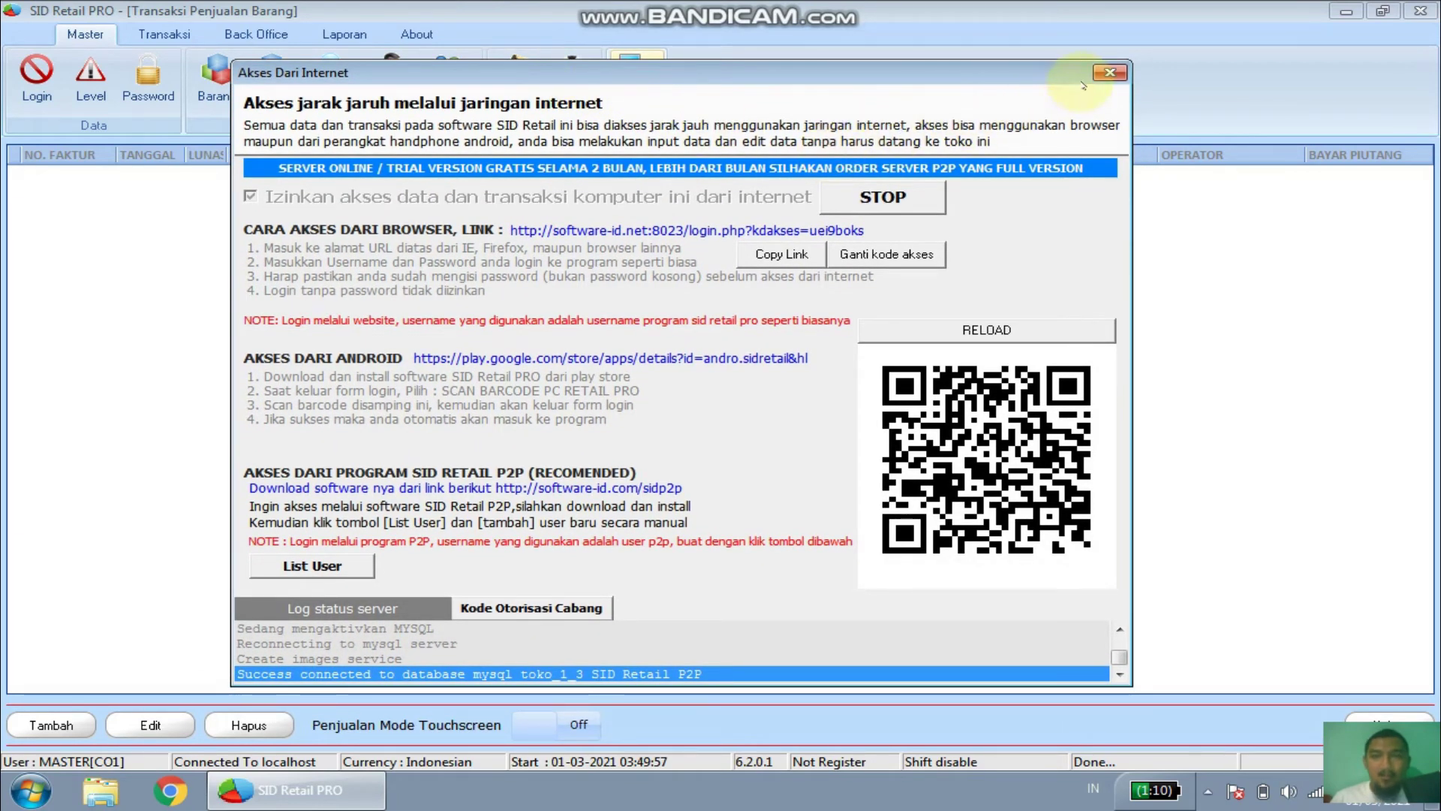
{"action": "left_click", "coordinate": [1103, 74]}
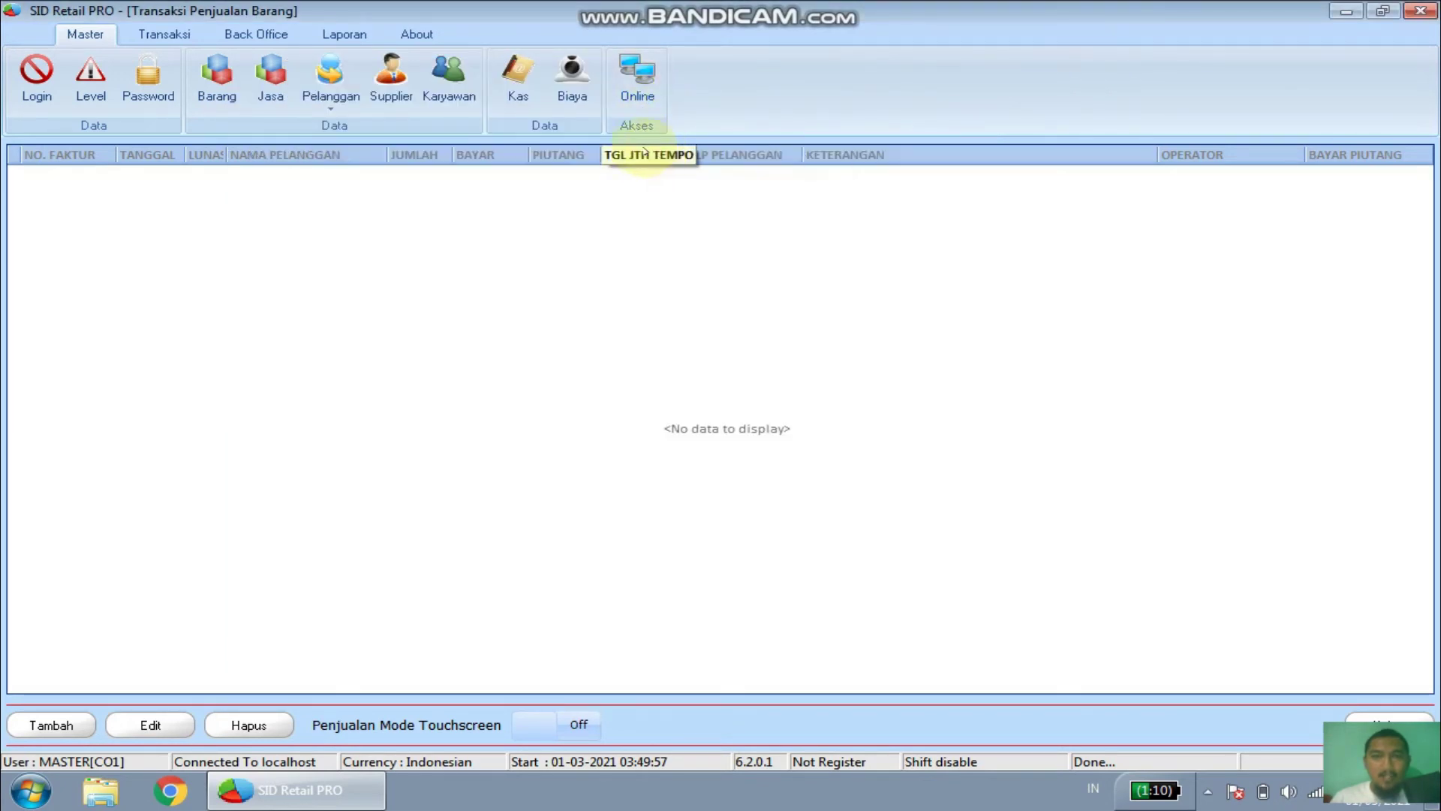
Return to the sales transactions and turn on Penjualan Mode Touchscreen
{"action": "left_click", "coordinate": [165, 36]}
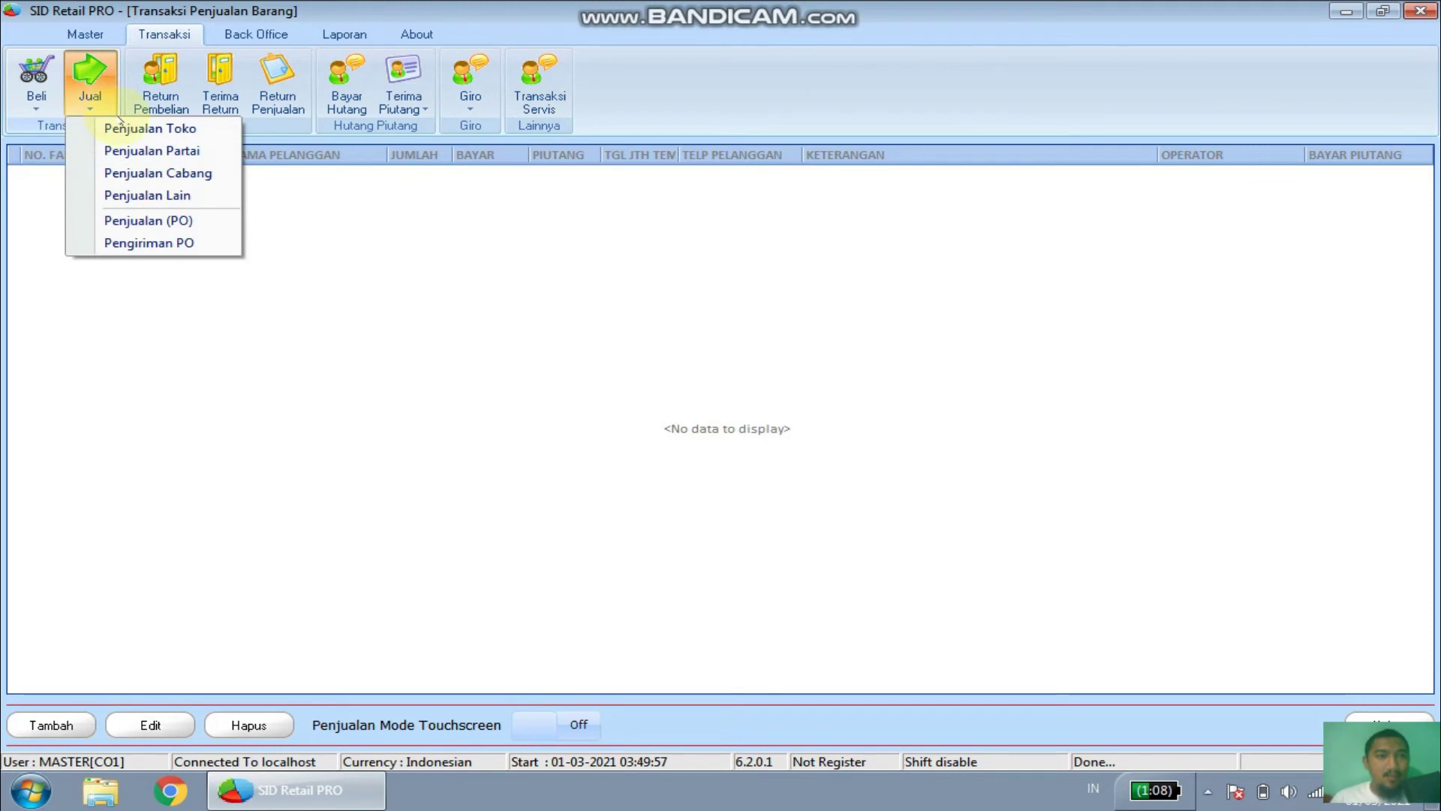
{"action": "left_click", "coordinate": [493, 380]}
{"action": "left_click", "coordinate": [553, 726]}
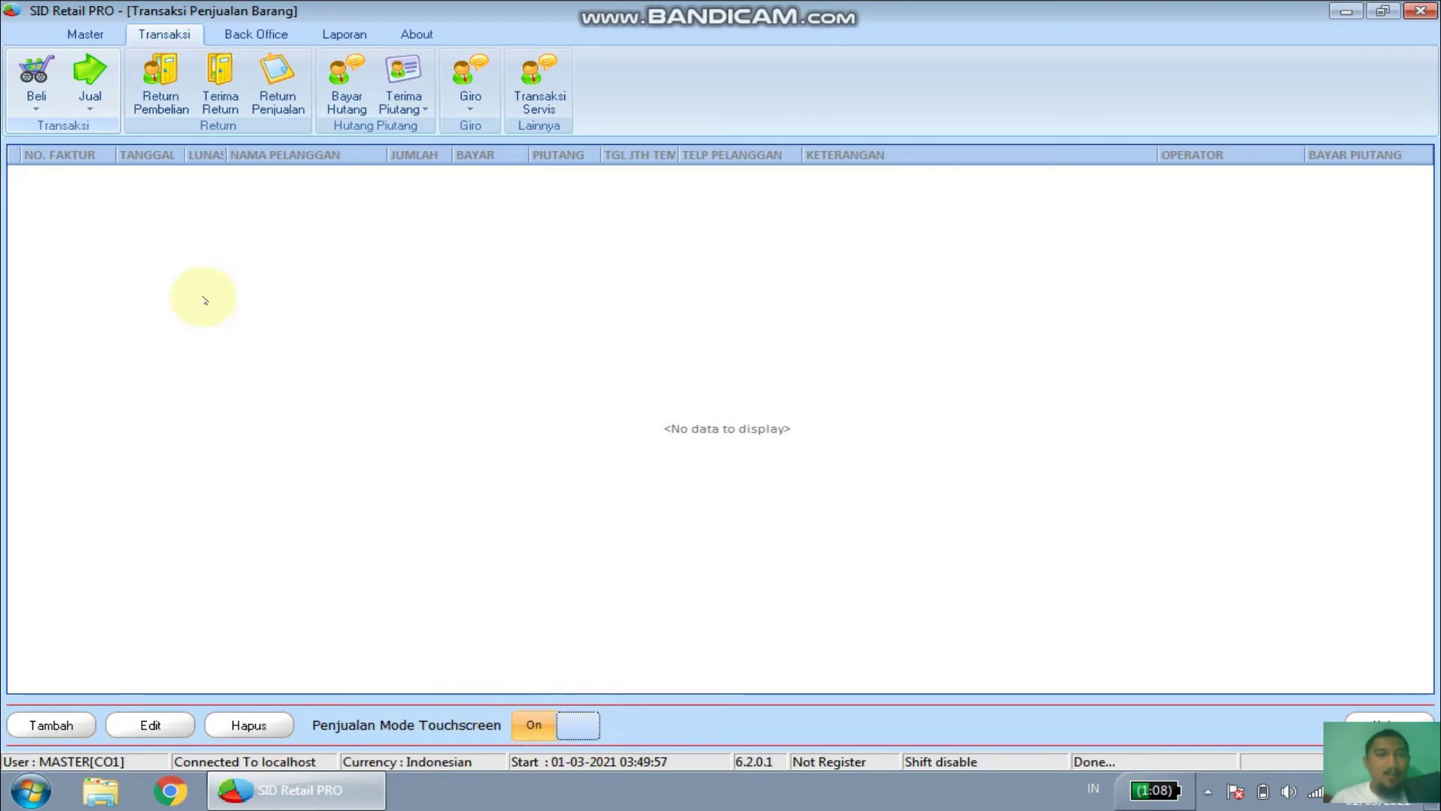
Open the record of ABC ALKALINE AAA ISI 4 BH for editing from the item master list
{"action": "left_click", "coordinate": [87, 34]}
{"action": "left_click", "coordinate": [216, 79]}
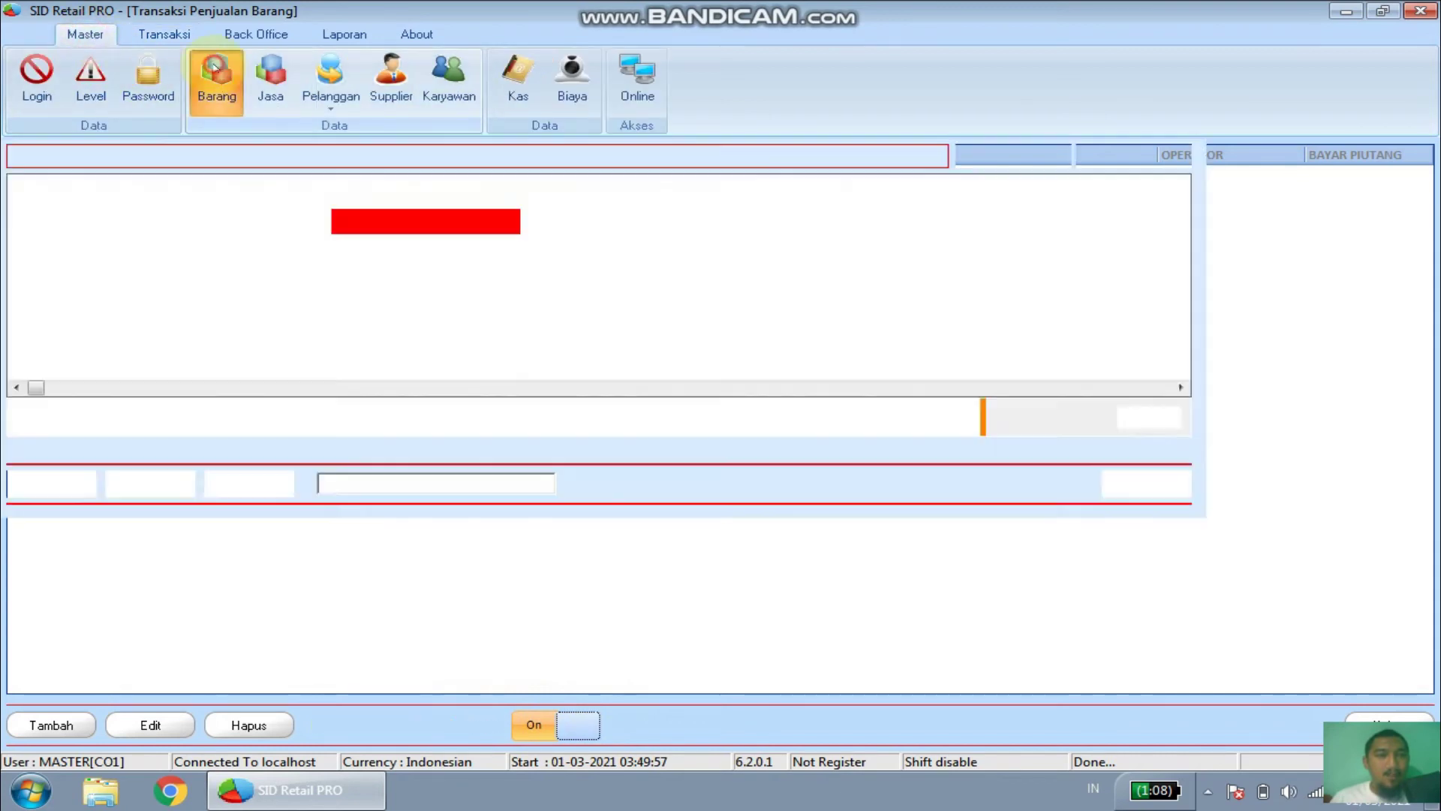
{"action": "left_click", "coordinate": [184, 278]}
{"action": "double_click", "coordinate": [184, 278]}
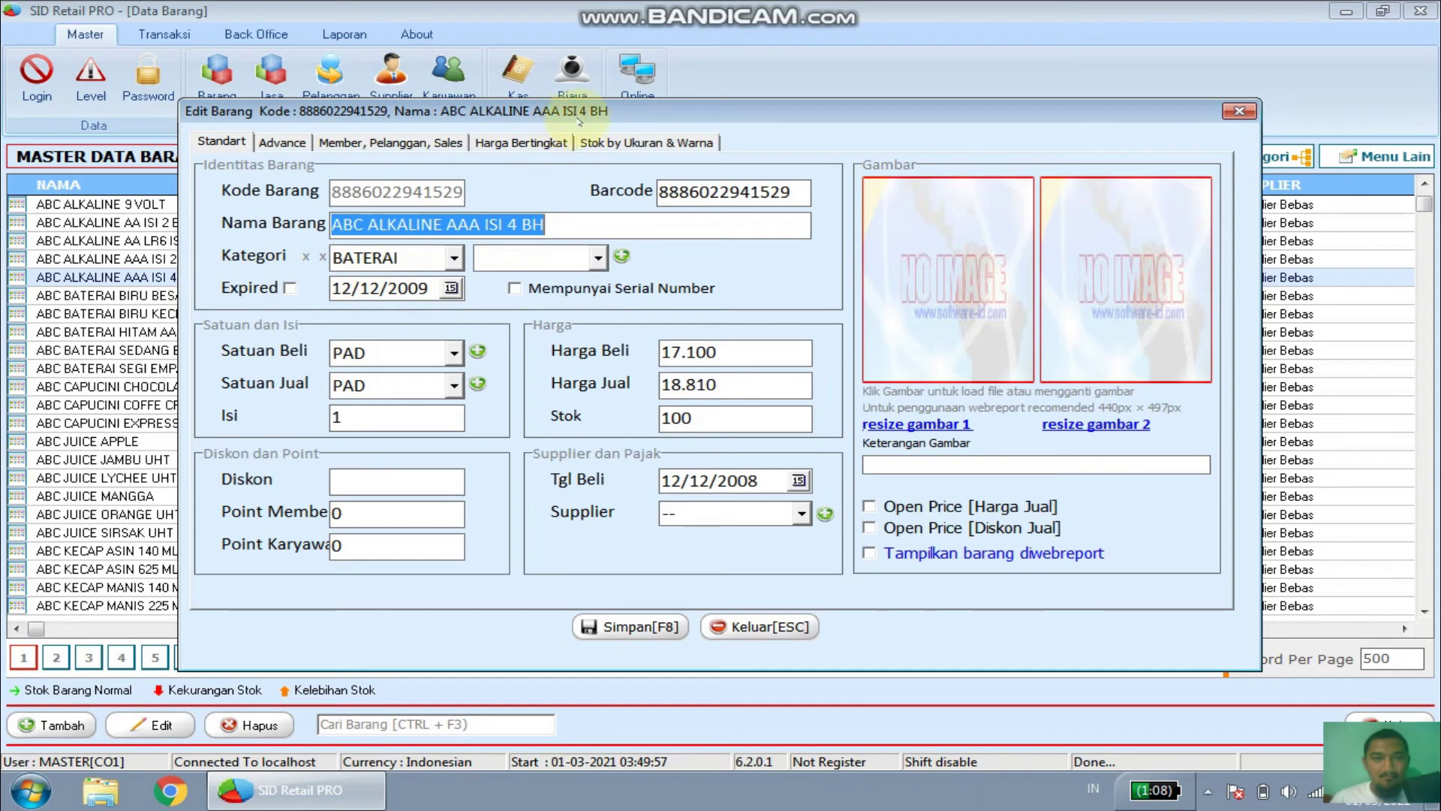
{"action": "left_click_drag", "start_coordinate": [600, 109], "coordinate": [597, 64]}
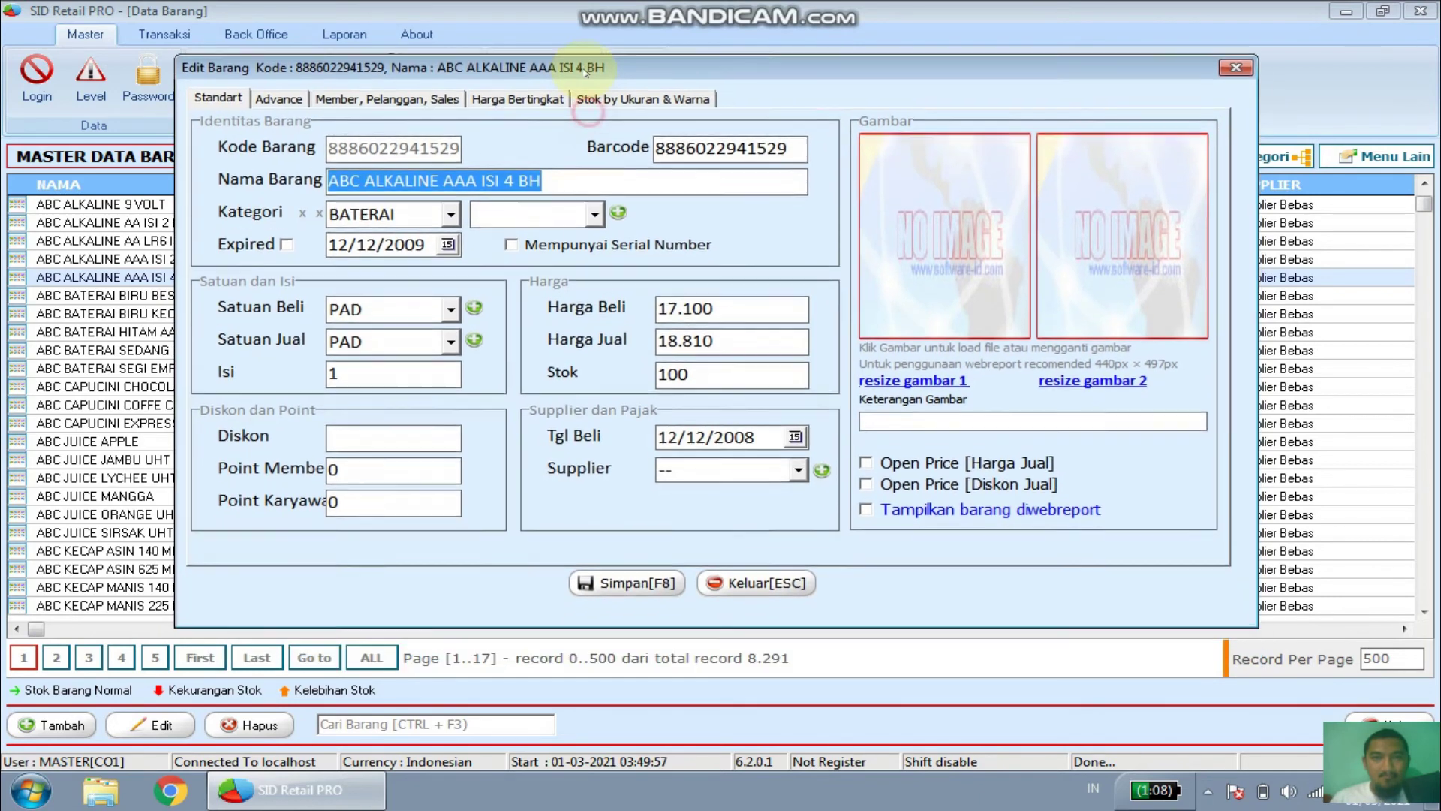
Try the Mempunyai Serial Number option on and off, then close the item record without saving
{"action": "left_click", "coordinate": [510, 243]}
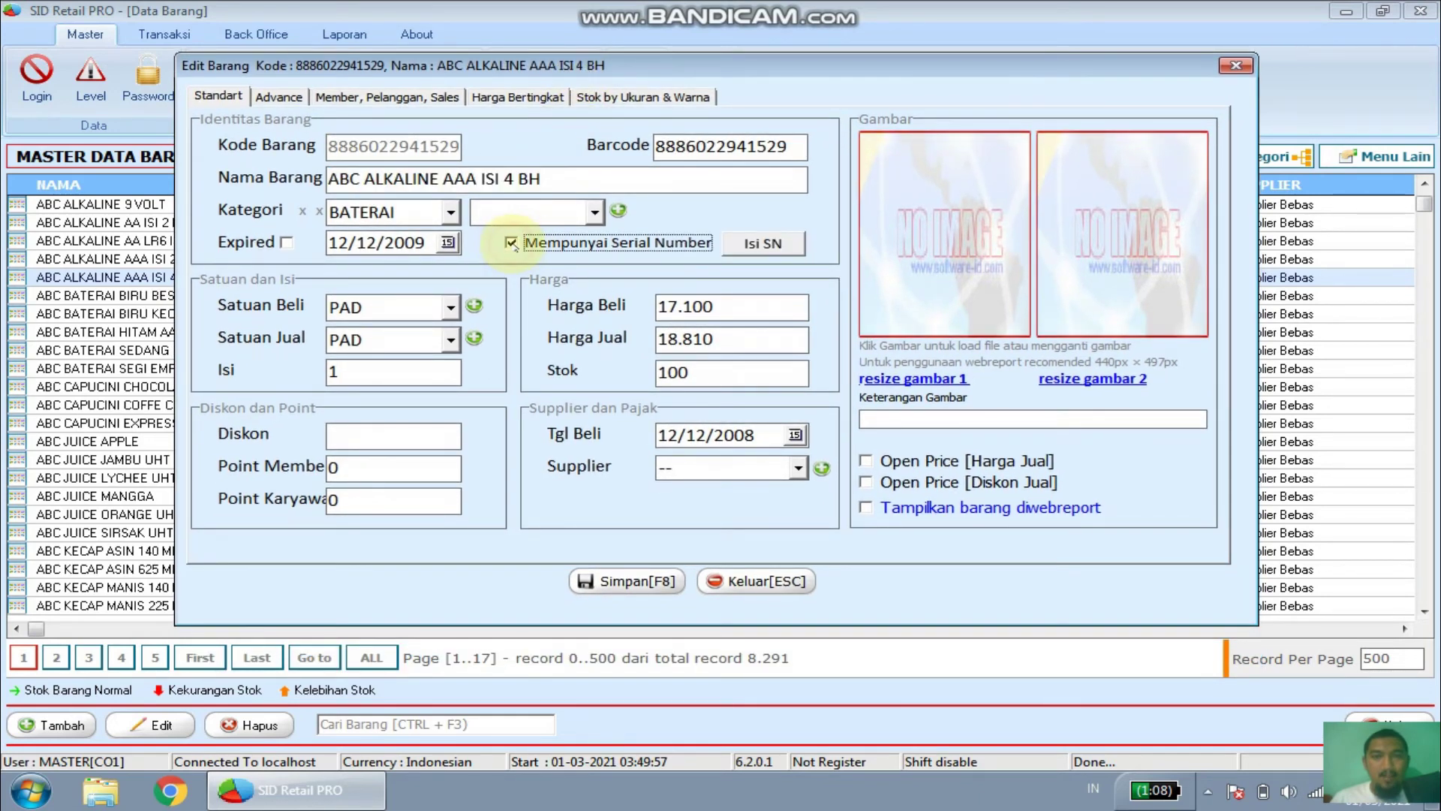
{"action": "left_click", "coordinate": [510, 244]}
{"action": "left_click", "coordinate": [510, 244]}
{"action": "left_click", "coordinate": [510, 244]}
{"action": "left_click", "coordinate": [1236, 66]}
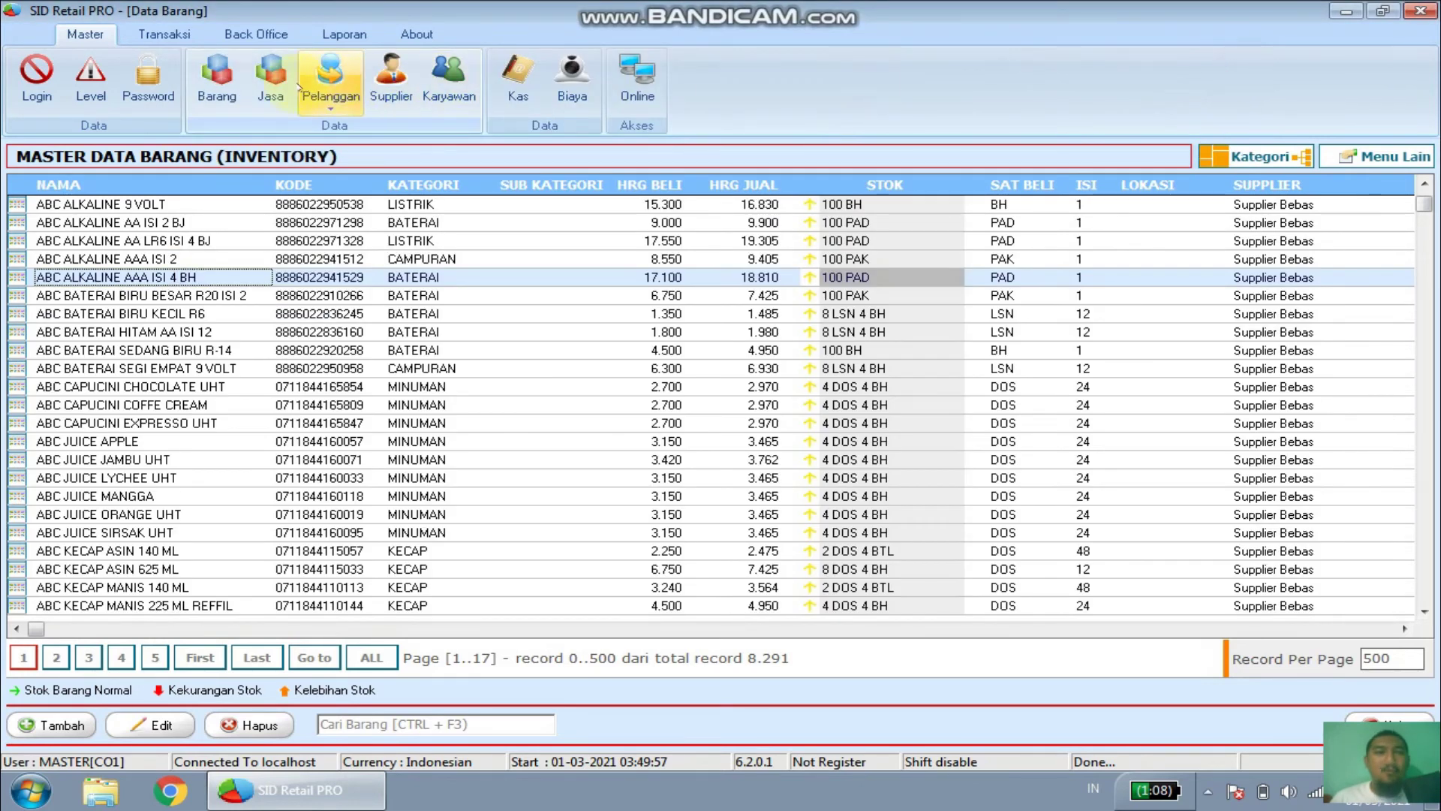
View the transaction functions and Perusahaan setup, then open the Footer_Nota settings and select the Footer Pembelian text
{"action": "left_click", "coordinate": [160, 39]}
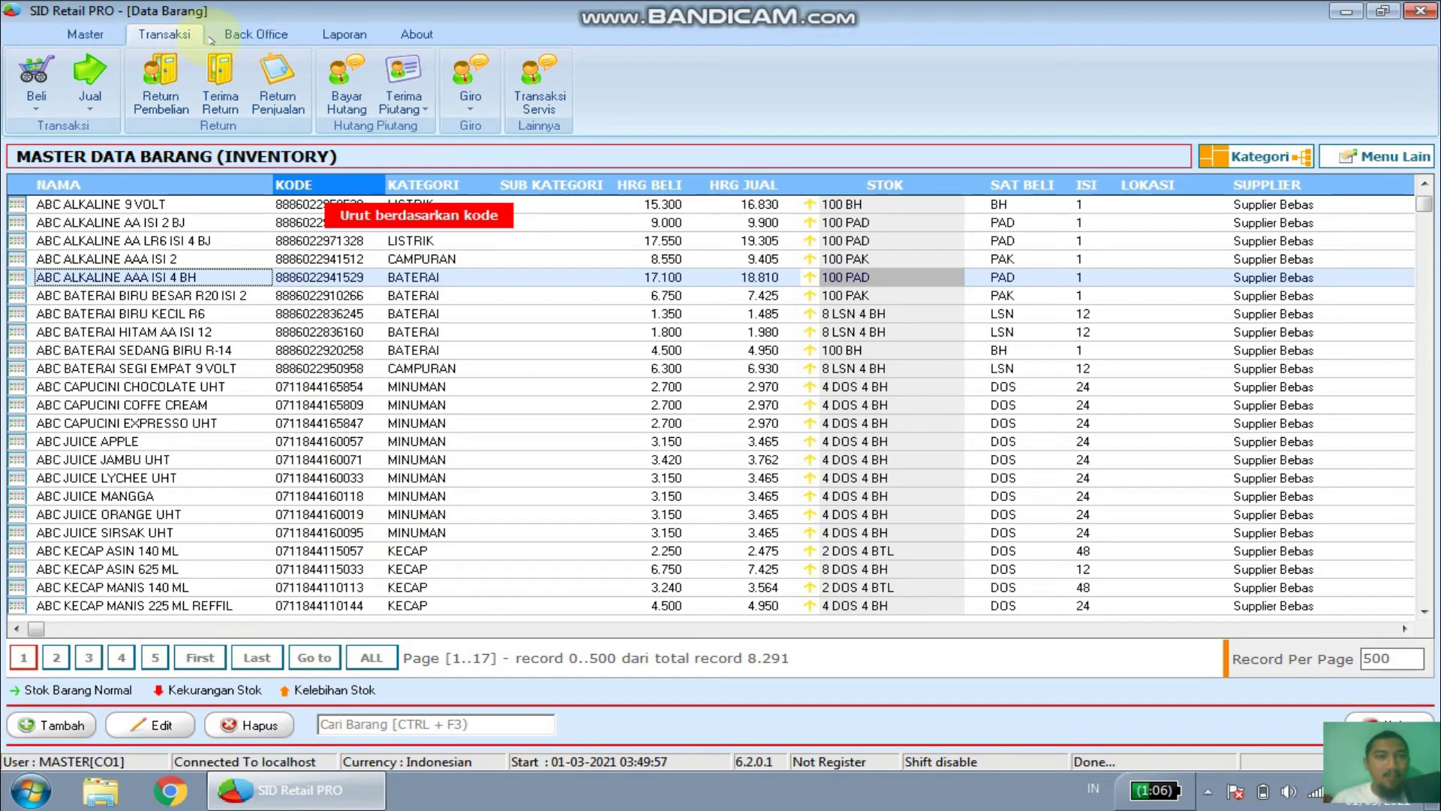
{"action": "left_click", "coordinate": [248, 36]}
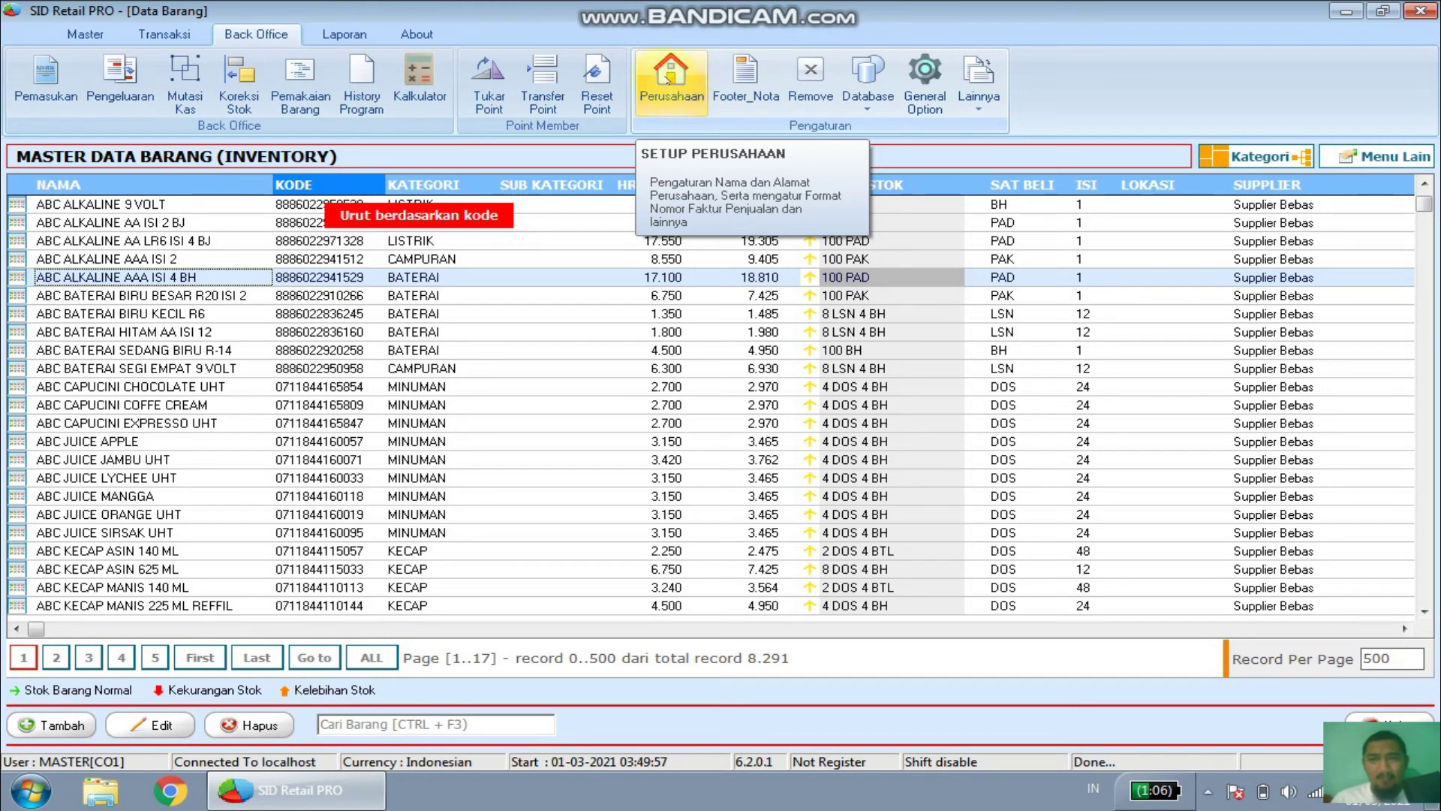
{"action": "left_click", "coordinate": [679, 90]}
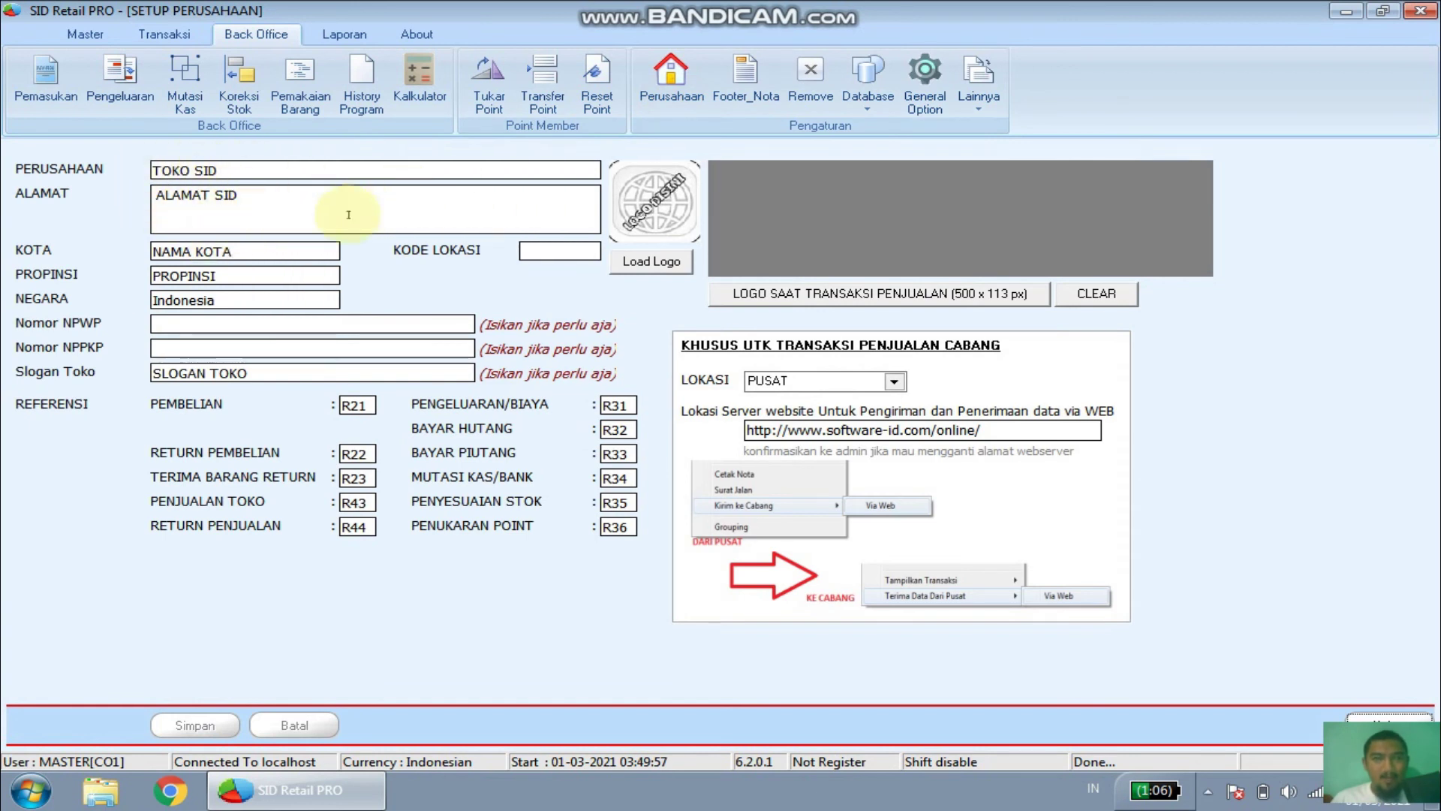
{"action": "left_click", "coordinate": [748, 92]}
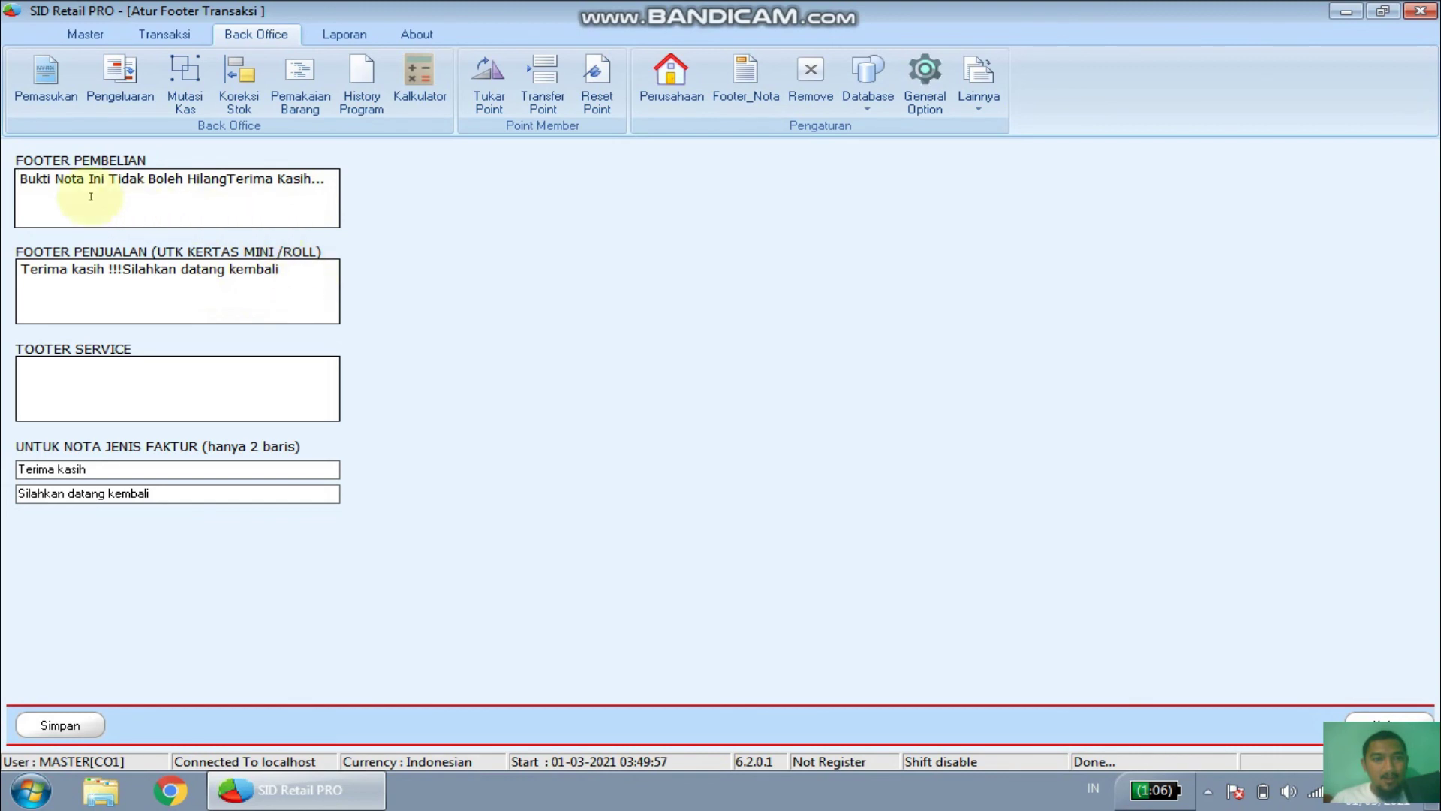
{"action": "left_click_drag", "start_coordinate": [21, 179], "coordinate": [326, 179]}
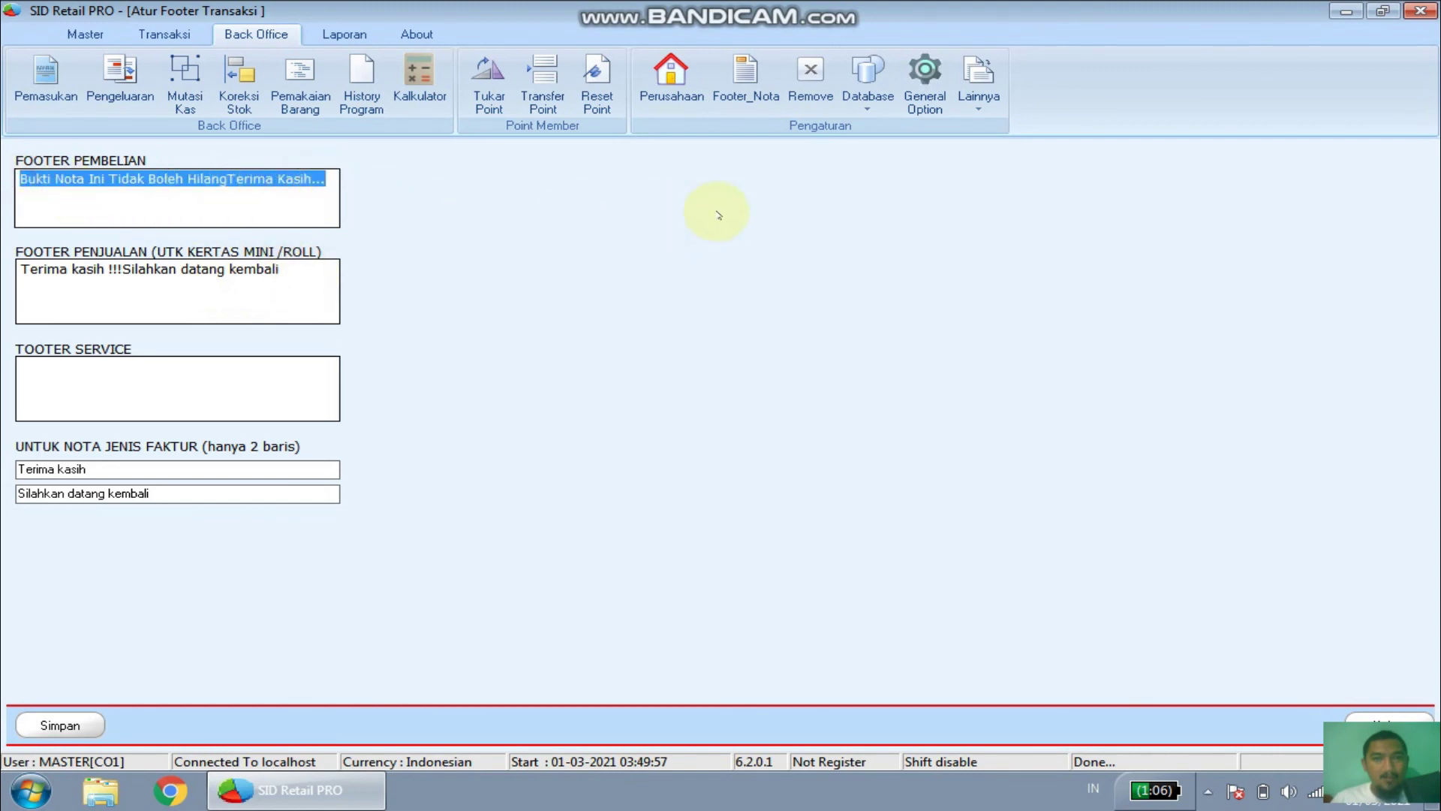
View the Remove Transaksi page and look over the available database maintenance options
{"action": "left_click", "coordinate": [816, 88]}
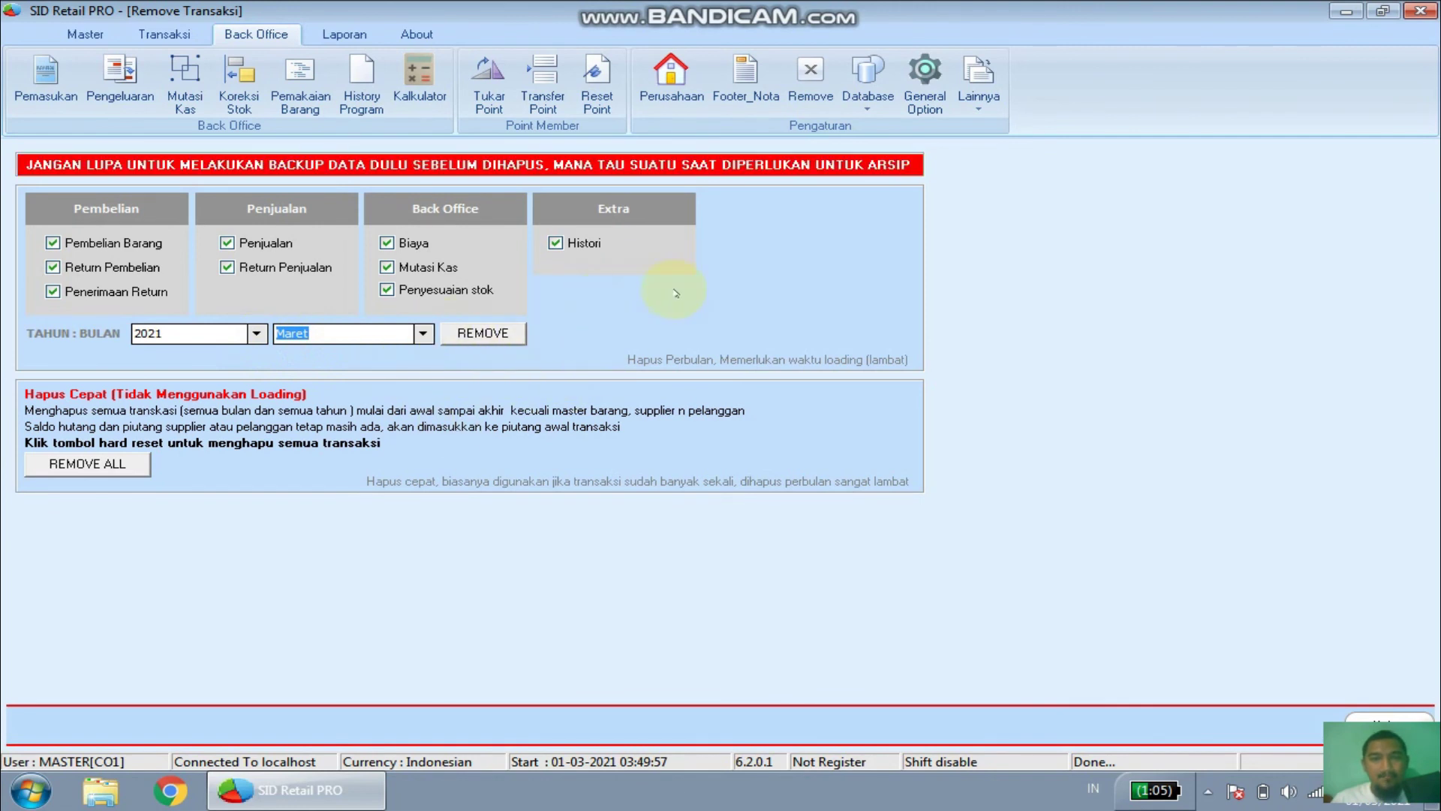
{"action": "left_click", "coordinate": [867, 79]}
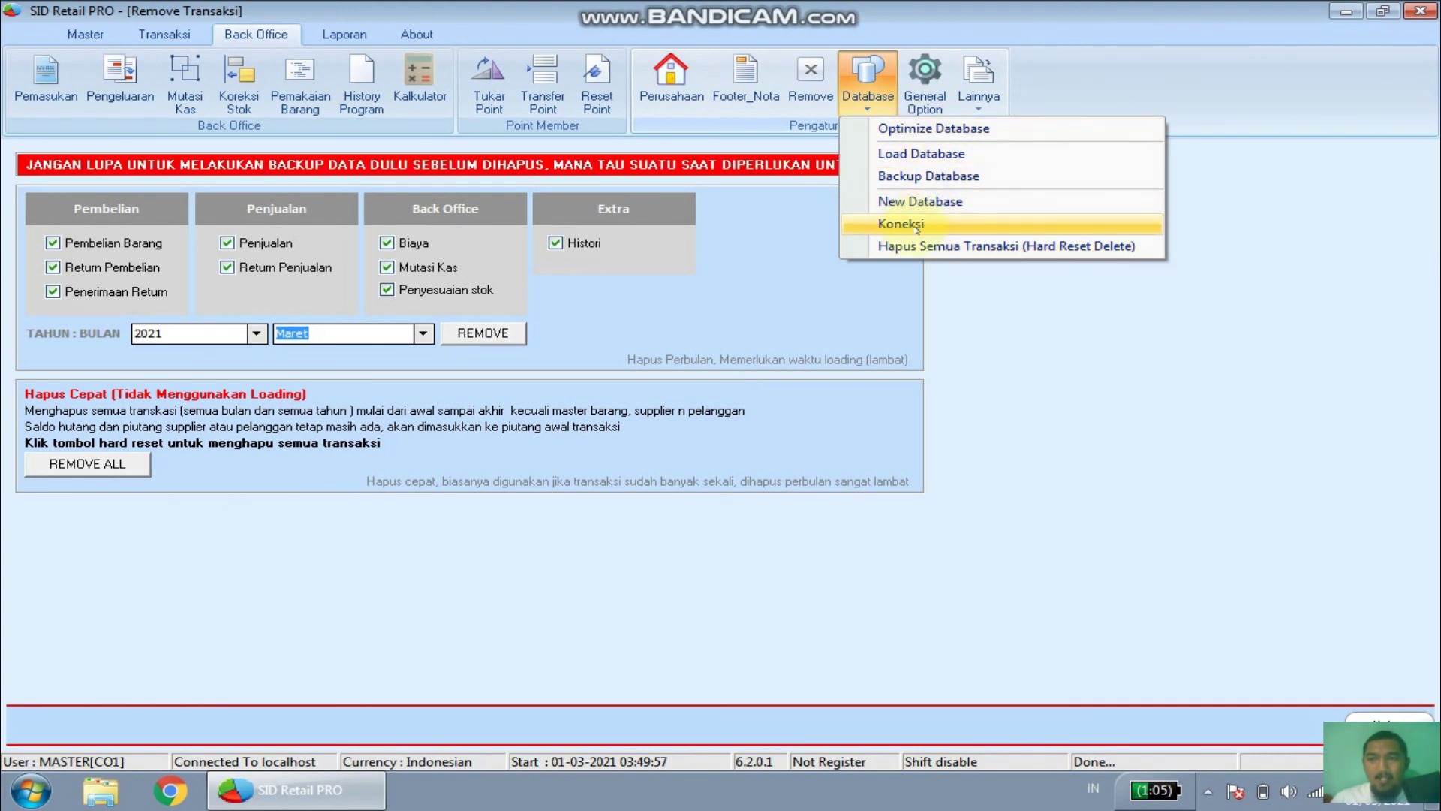
Look through the General Option feature settings and the additional settings listed under Lainnya
{"action": "left_click", "coordinate": [927, 95]}
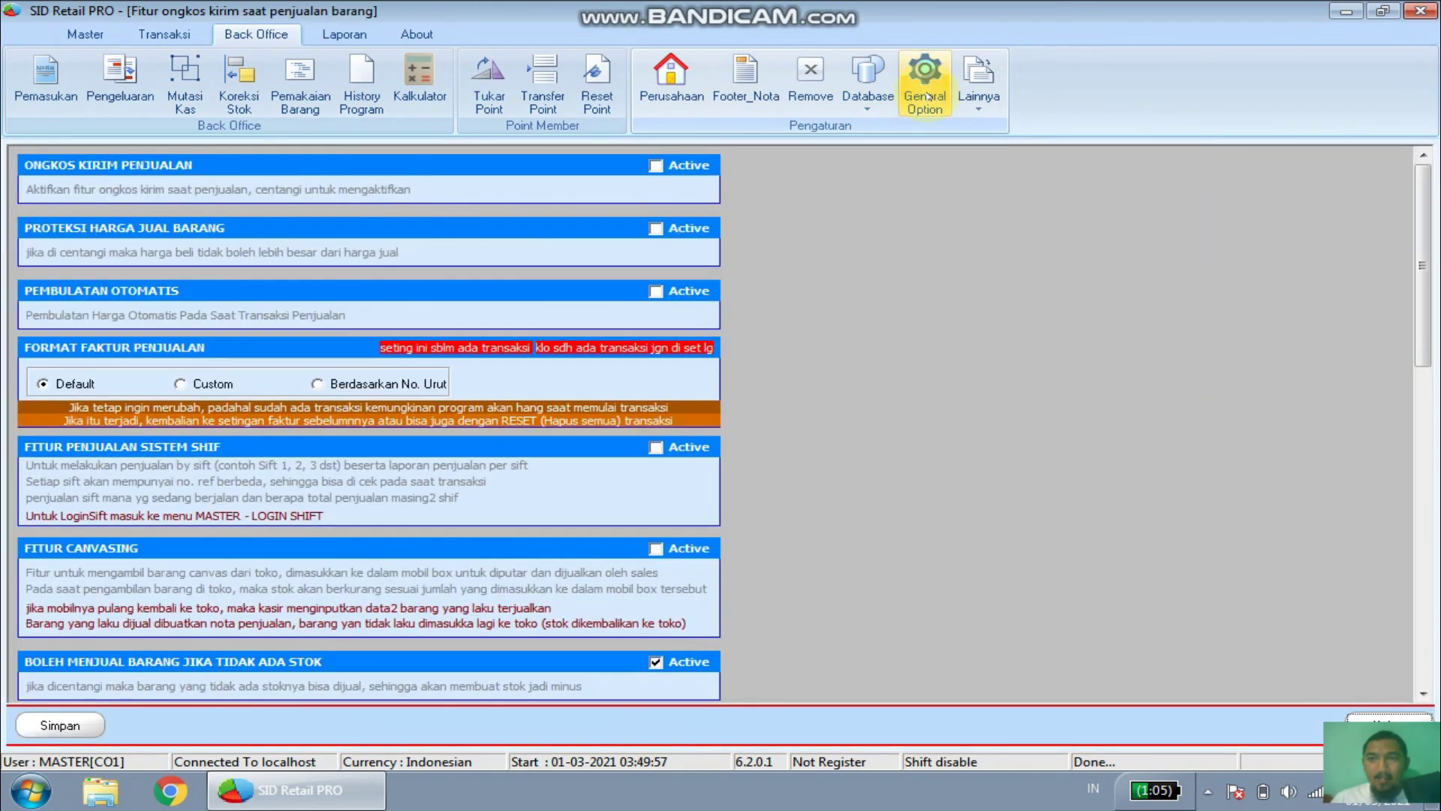
{"action": "left_click_drag", "start_coordinate": [1417, 204], "coordinate": [1425, 172]}
{"action": "left_click", "coordinate": [978, 86]}
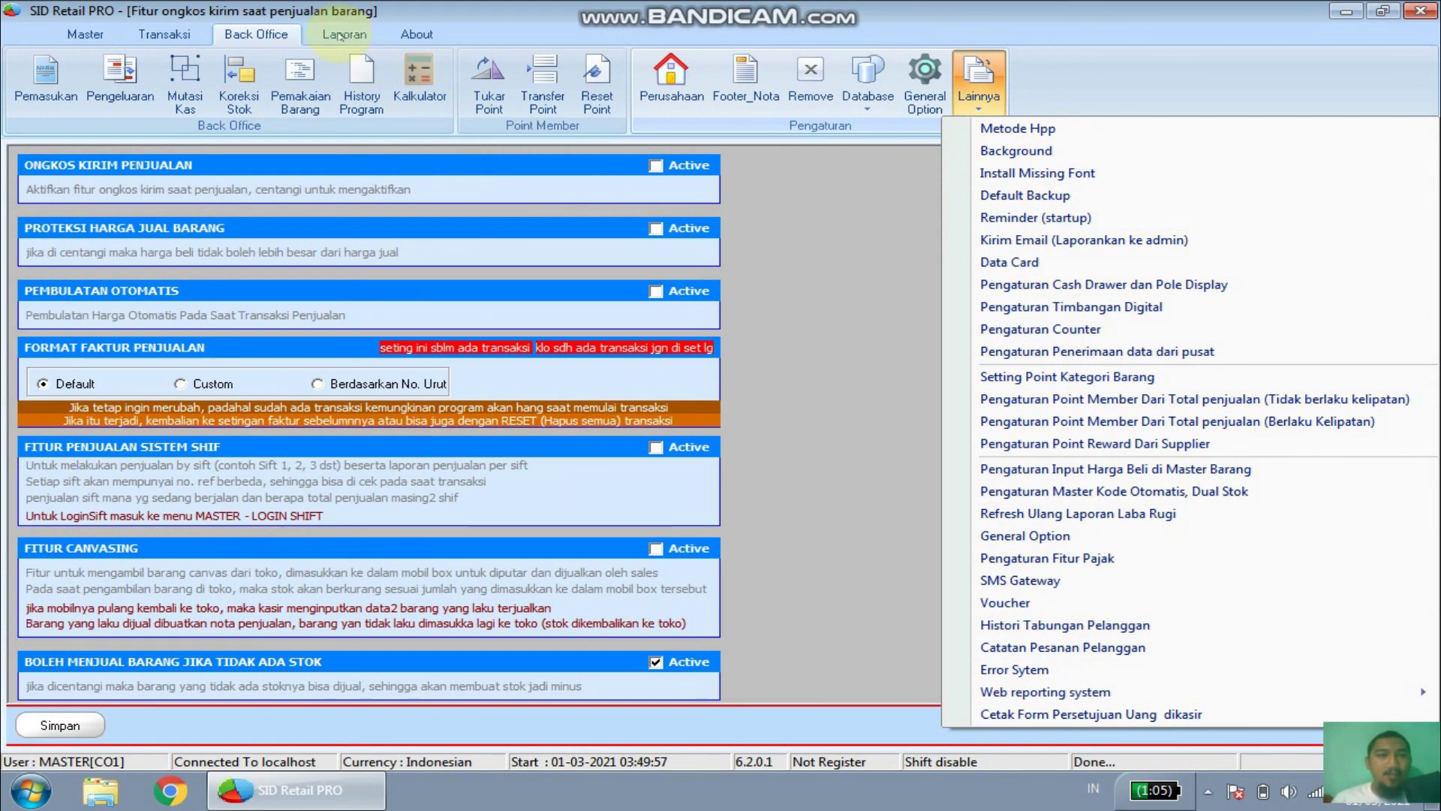
Look over the available sales, stock and expense reports and open the Laporan Mutasi Kas form
{"action": "left_click", "coordinate": [341, 36]}
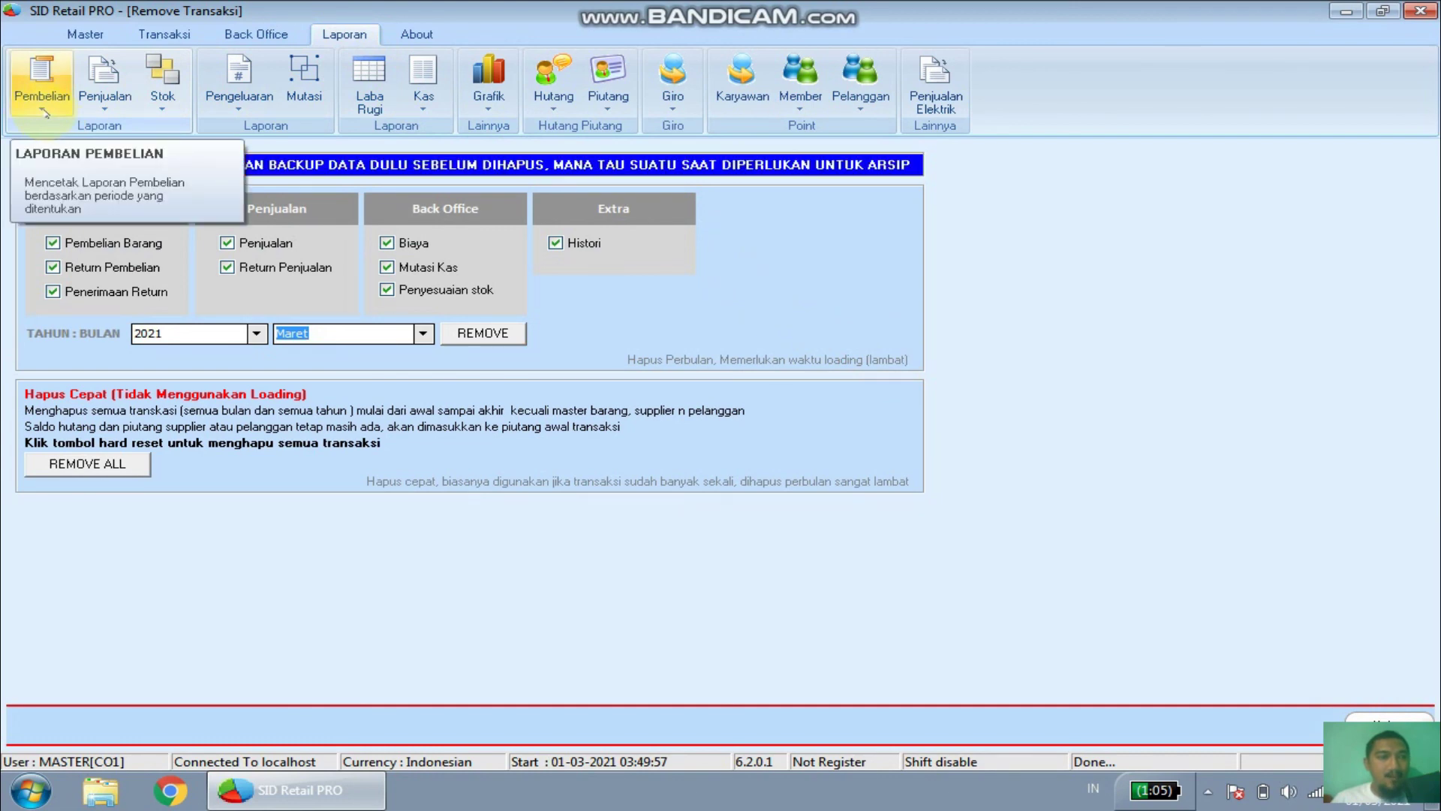
{"action": "left_click", "coordinate": [105, 109]}
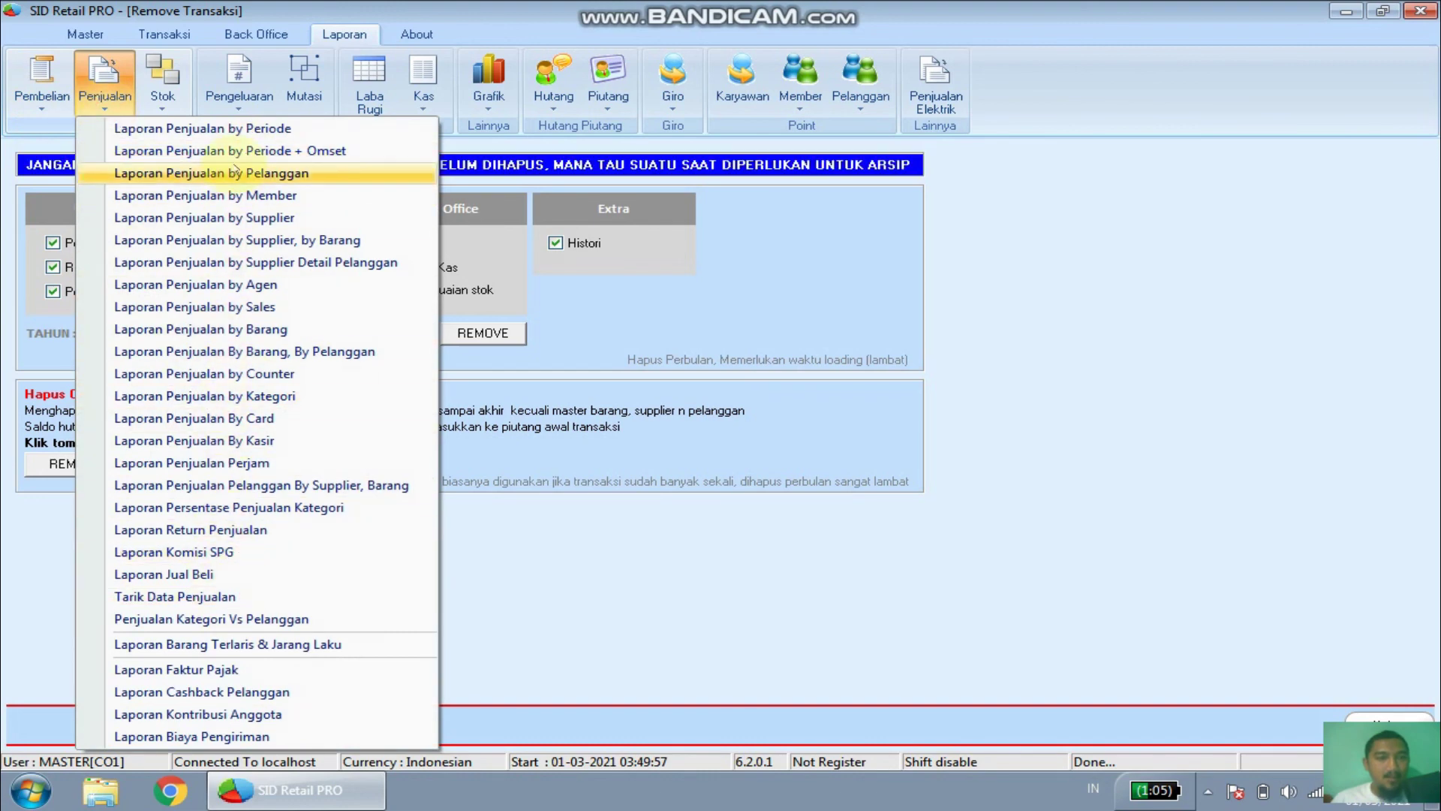
{"action": "left_click", "coordinate": [162, 105]}
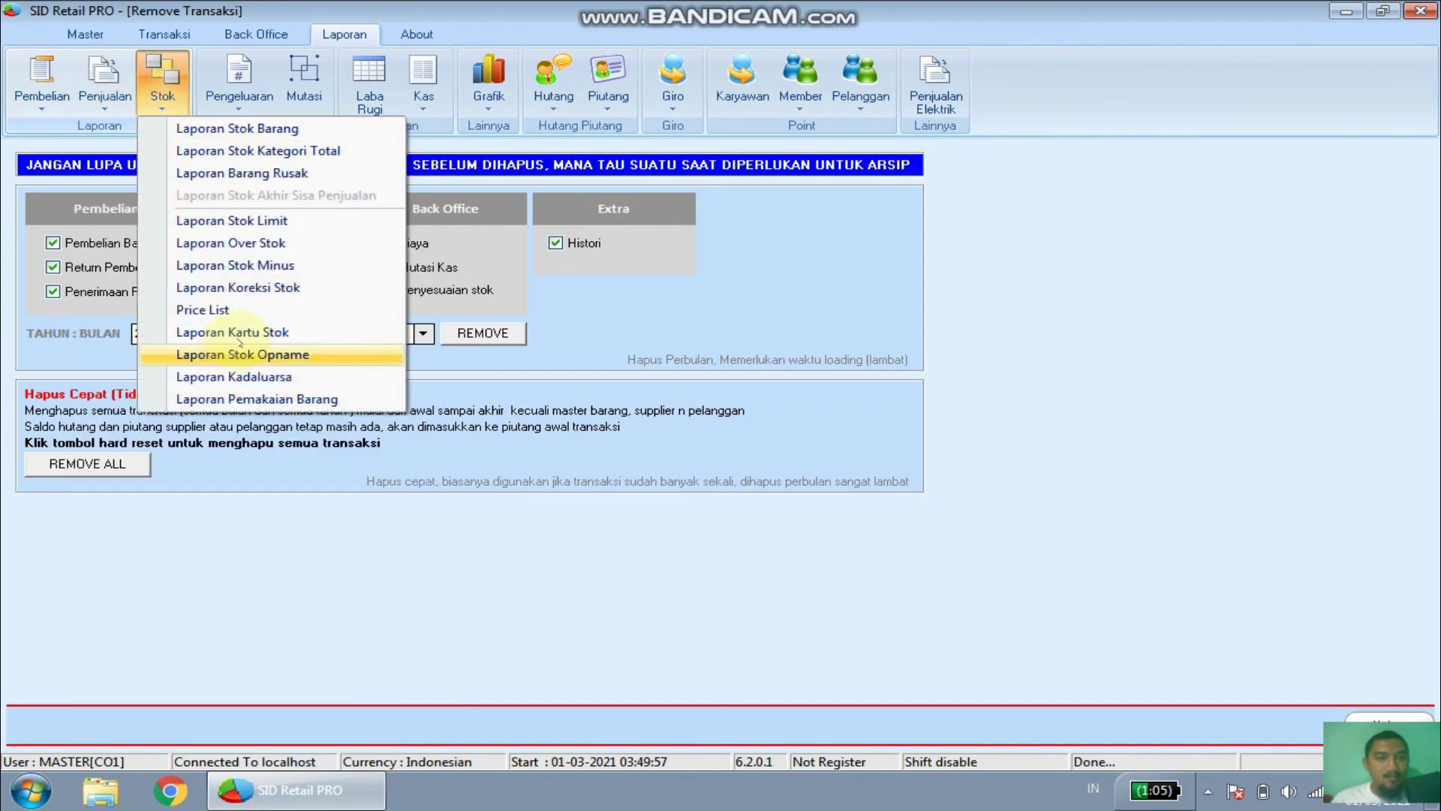
{"action": "left_click", "coordinate": [239, 105]}
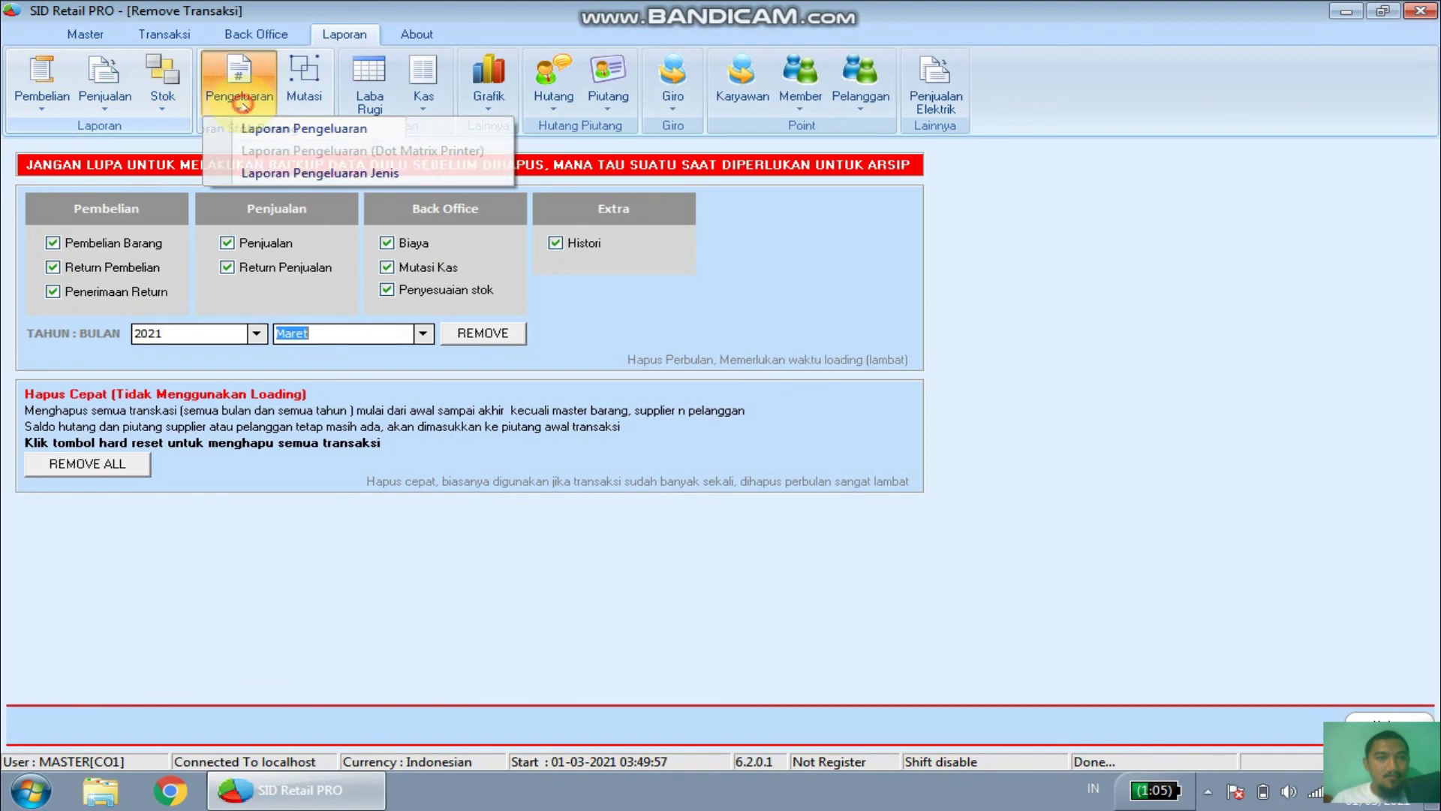
{"action": "left_click", "coordinate": [309, 94]}
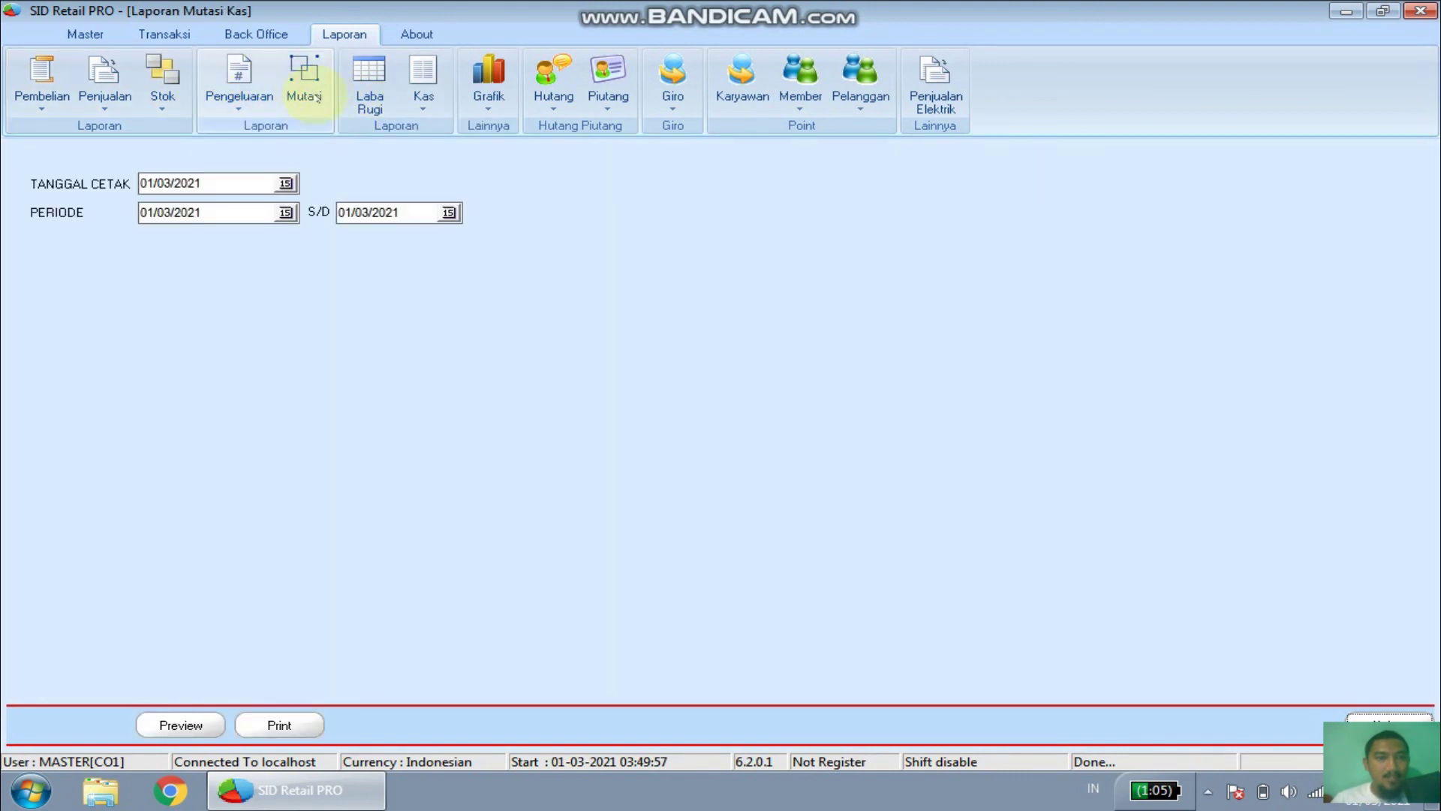
Look over the available cash, chart, Hutang, Piutang and Giro reports
{"action": "left_click", "coordinate": [425, 98]}
{"action": "left_click", "coordinate": [486, 101]}
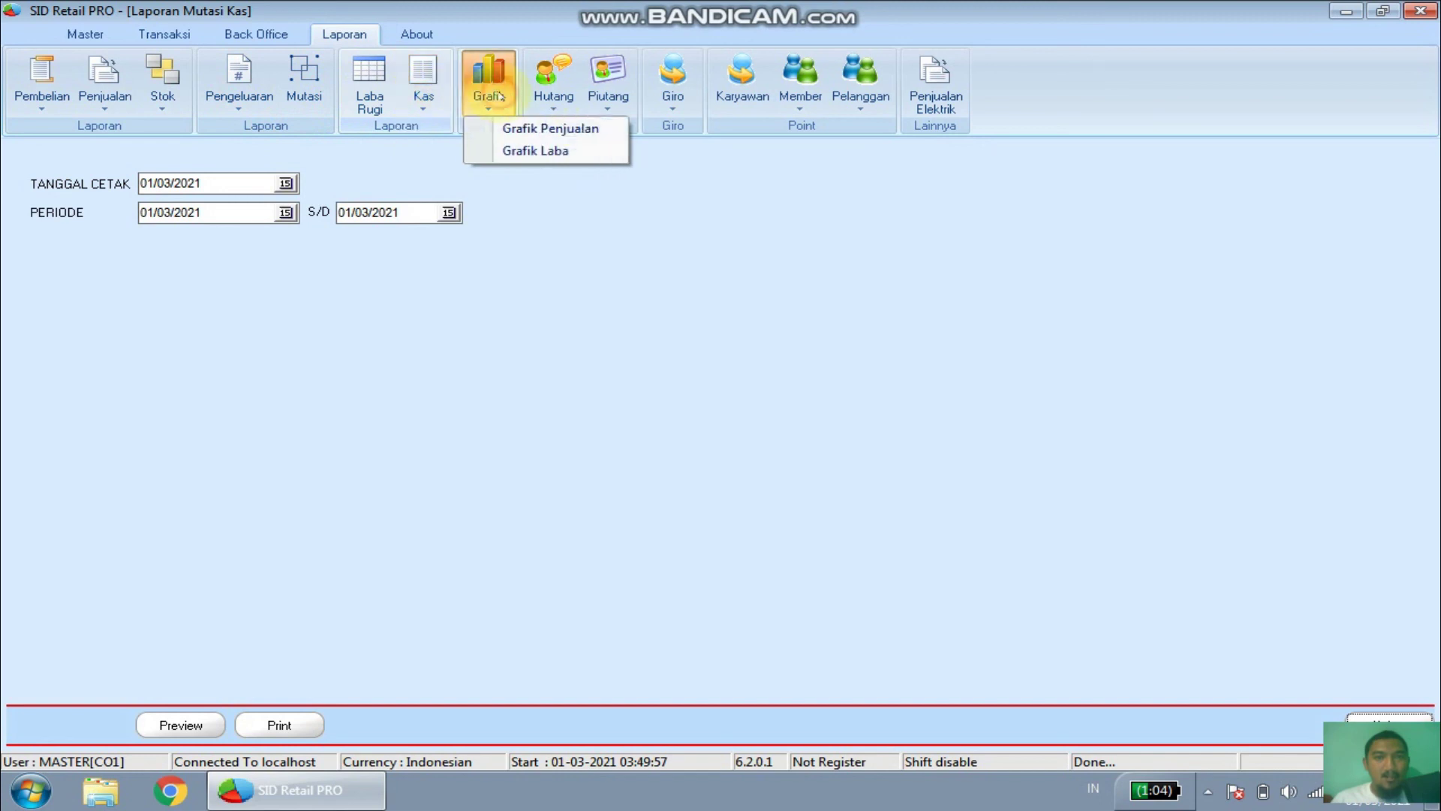
{"action": "left_click", "coordinate": [562, 100]}
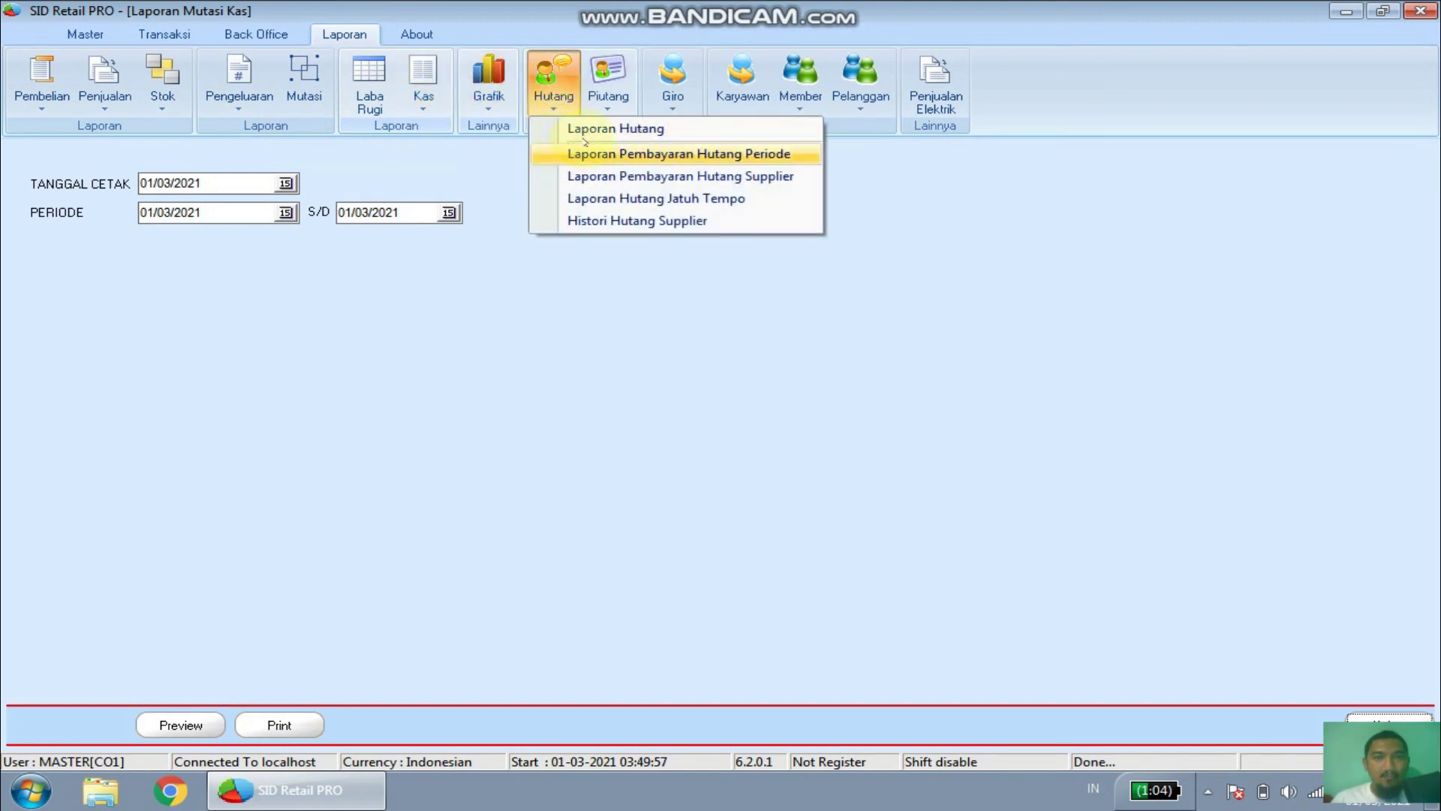
{"action": "left_click", "coordinate": [608, 89]}
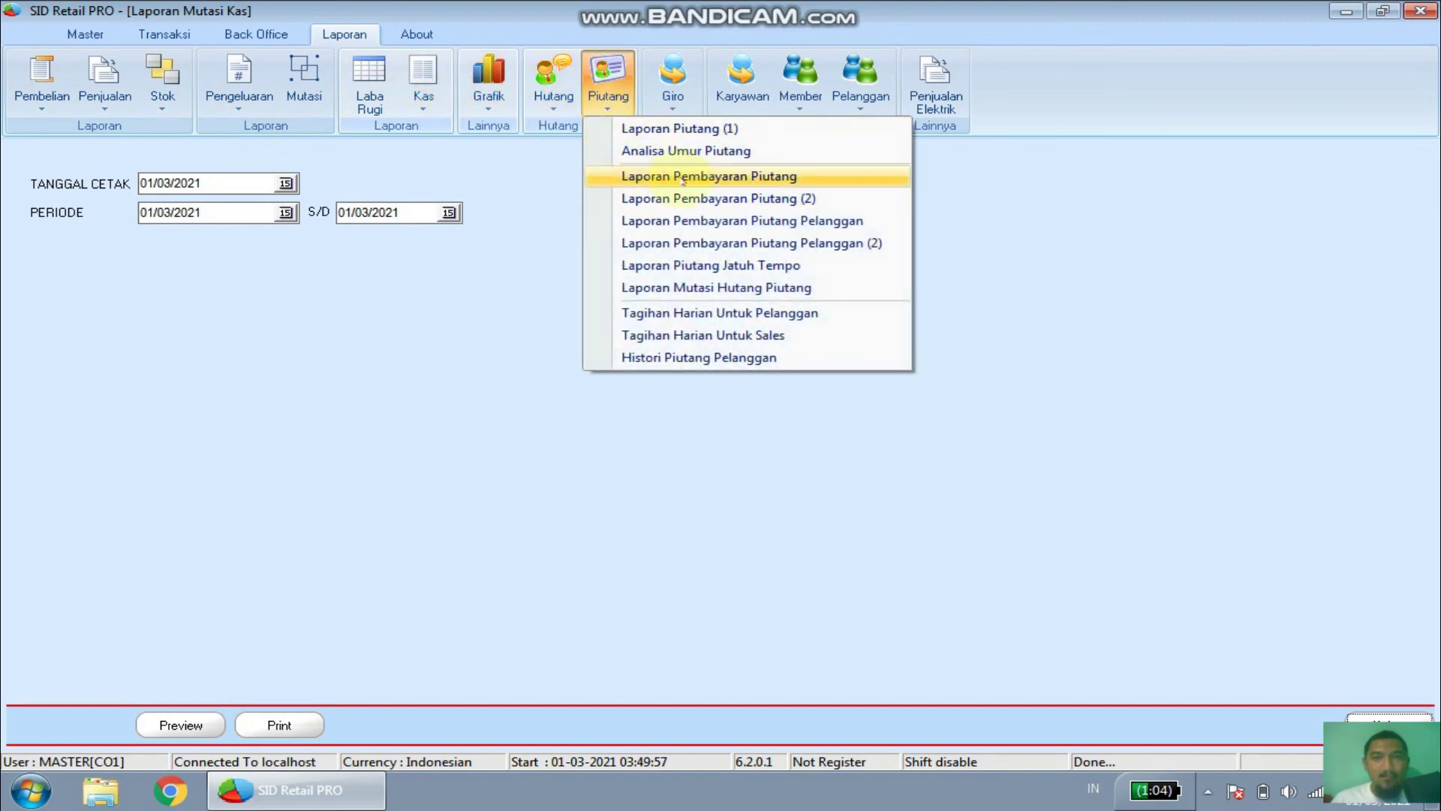
{"action": "left_click", "coordinate": [676, 96]}
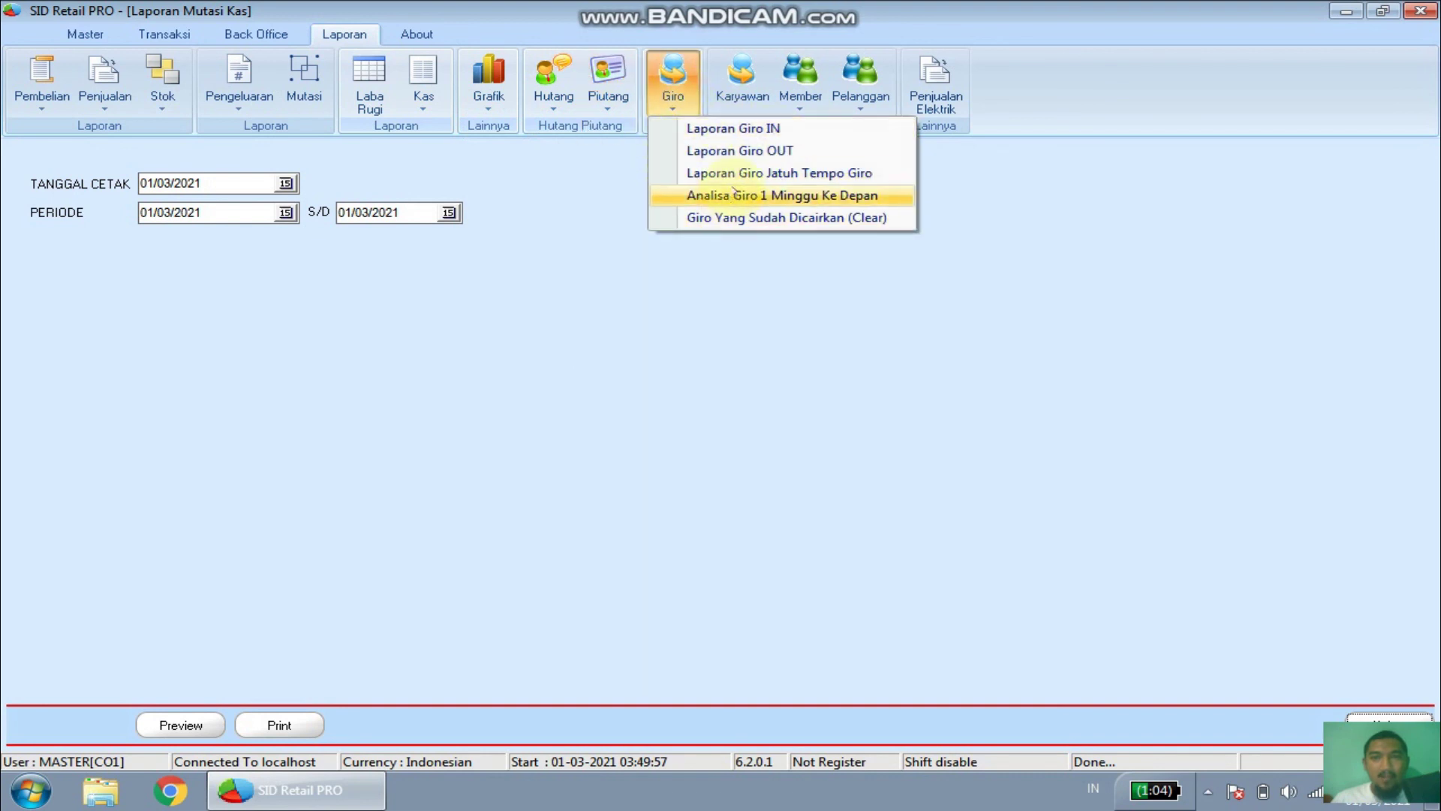
Open the Karyawan point report form and look over the available member point reports
{"action": "left_click", "coordinate": [754, 93]}
{"action": "left_click", "coordinate": [800, 87]}
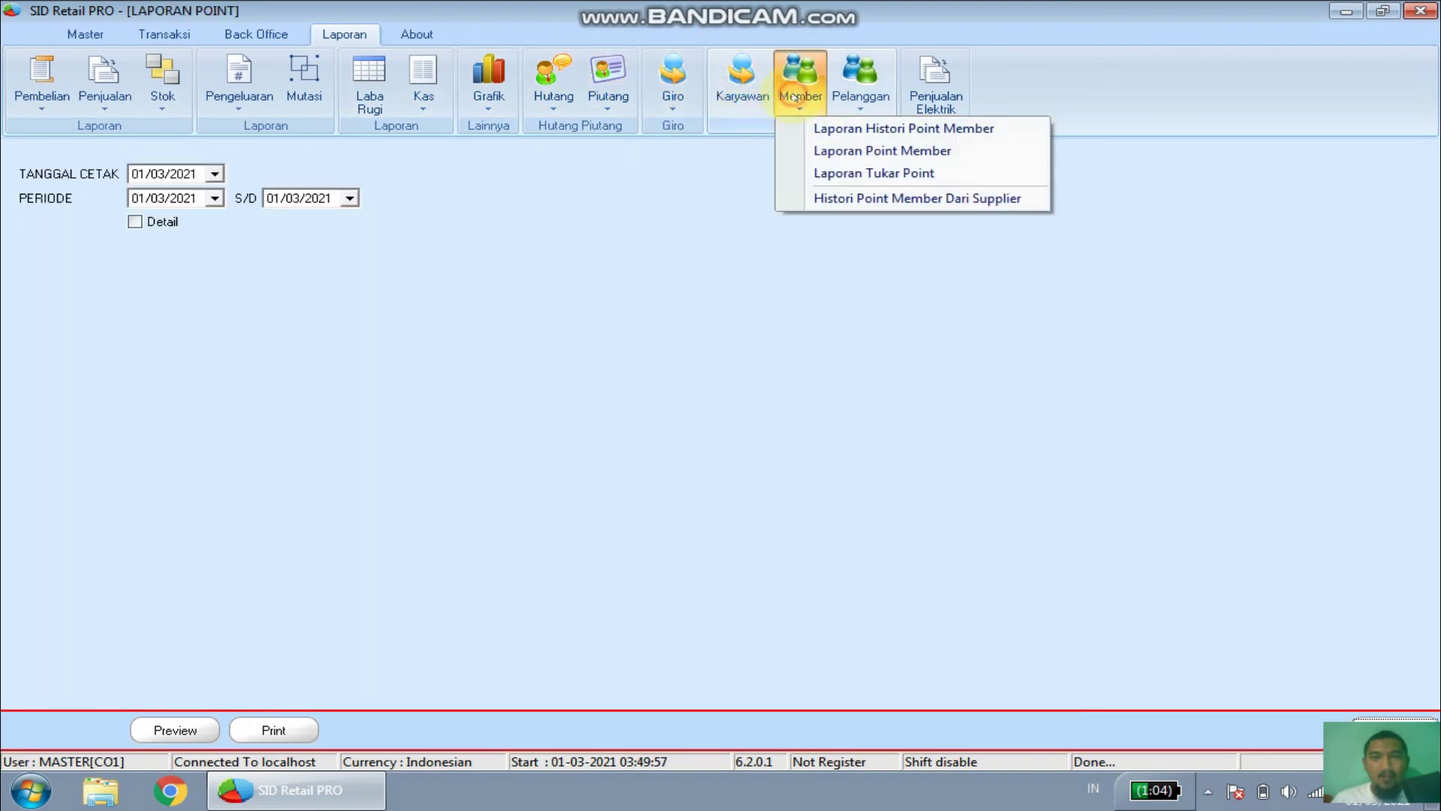